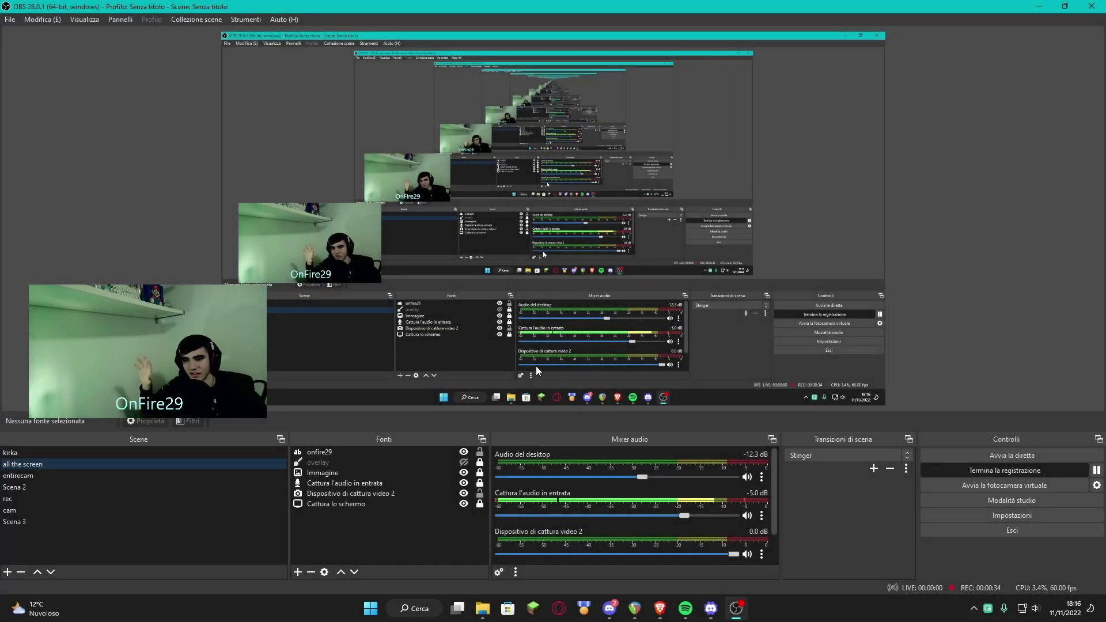
Download the kirka-swapper repository as a ZIP using GitHub's green Code button.
click(483, 608)
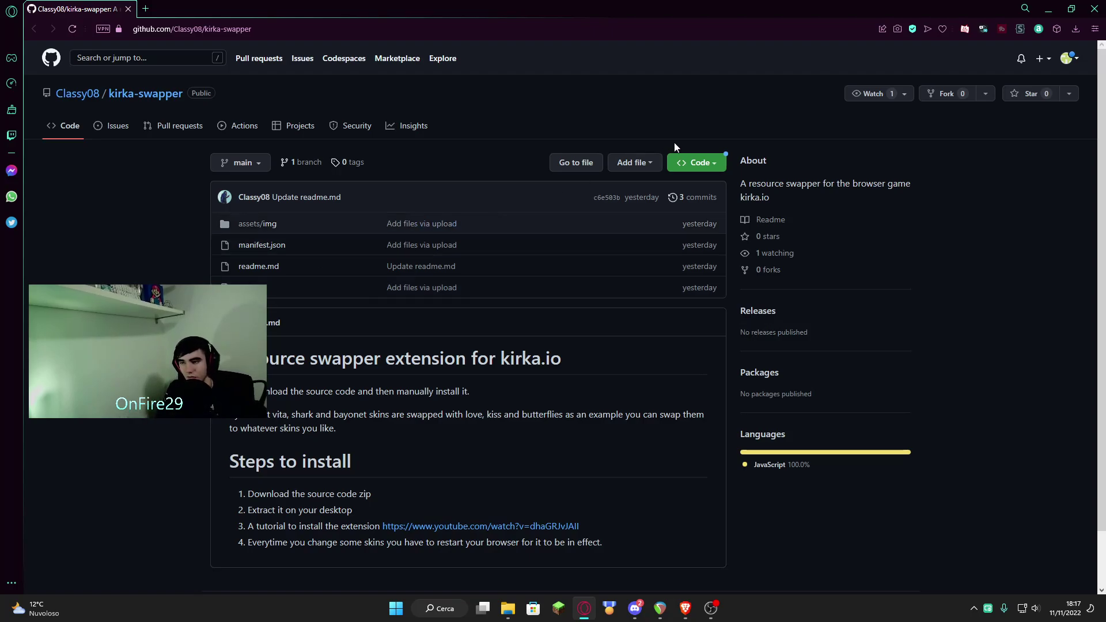
click(700, 165)
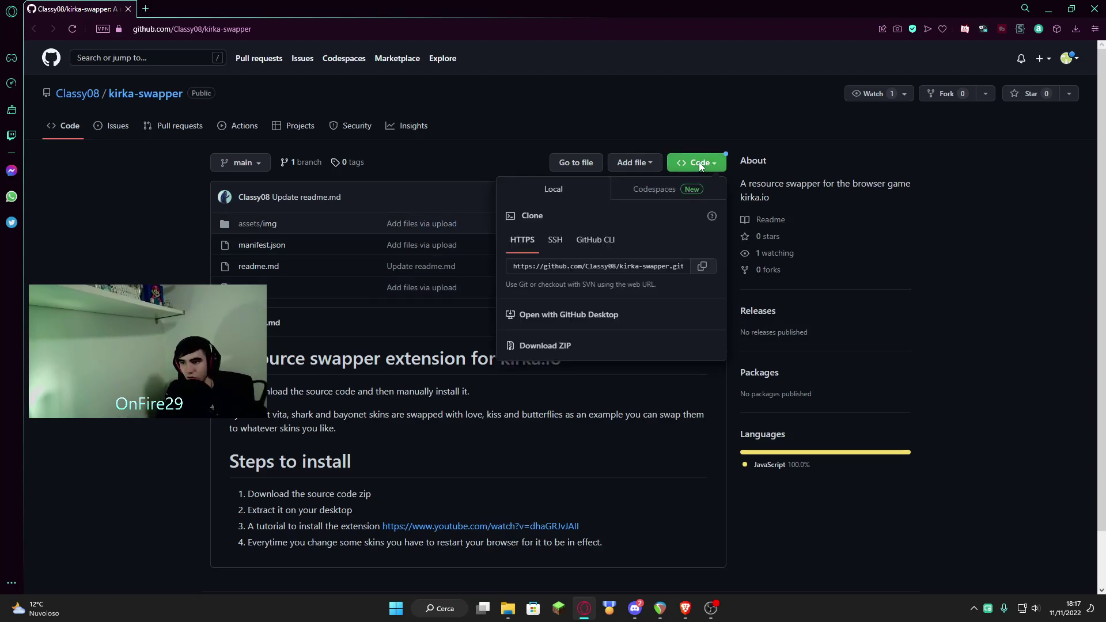
click(538, 346)
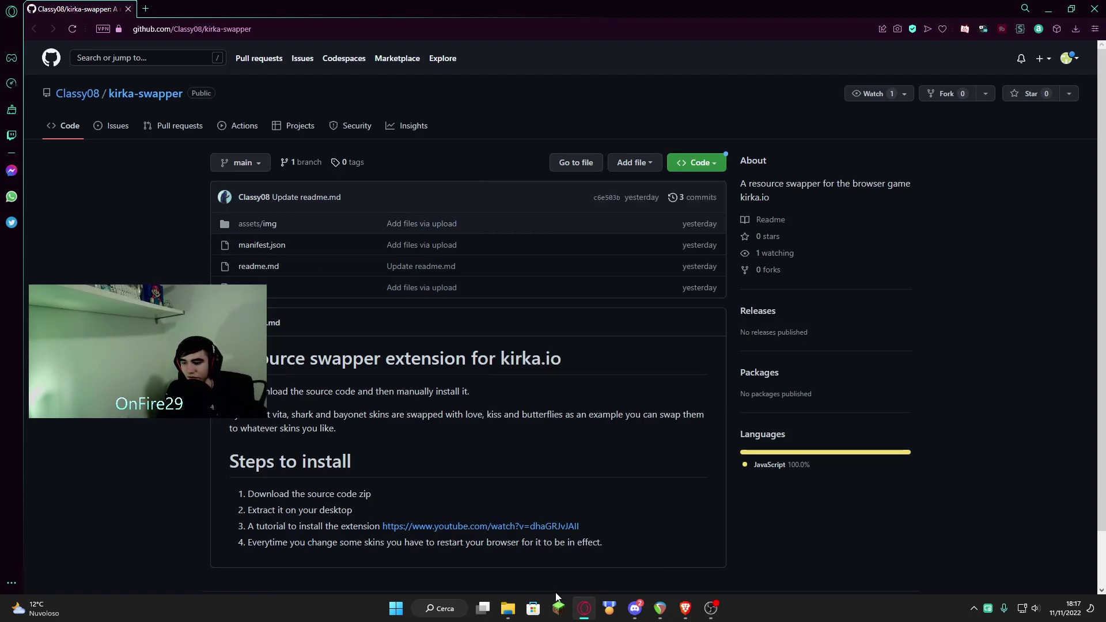
Open the downloaded kirka-swapper-main.zip from the Download folder.
mouse_move(507, 618)
click(468, 552)
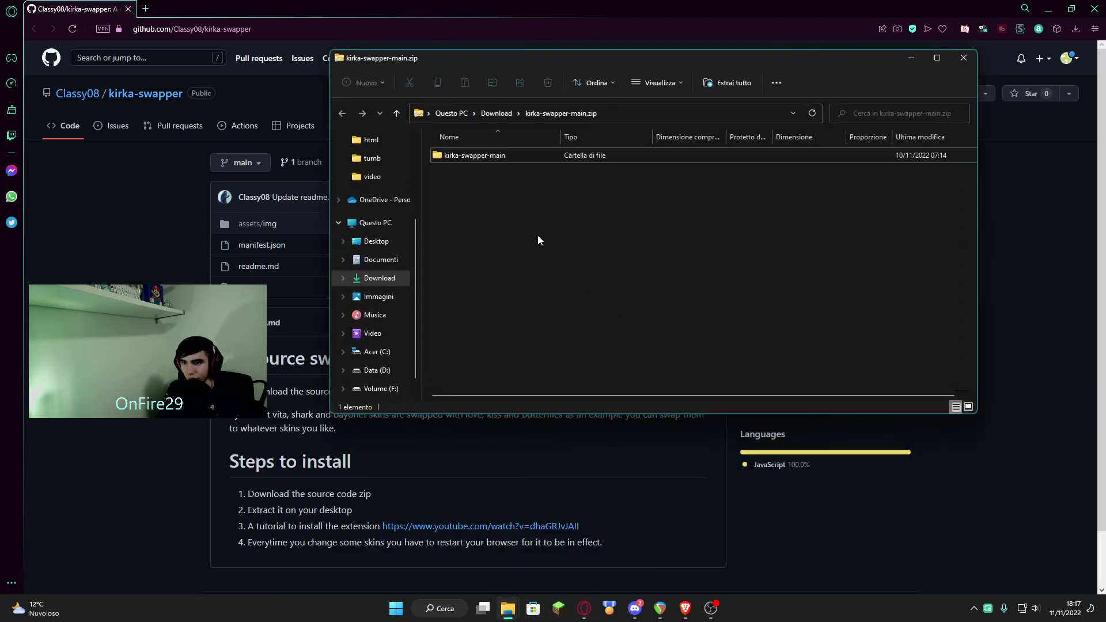
click(488, 113)
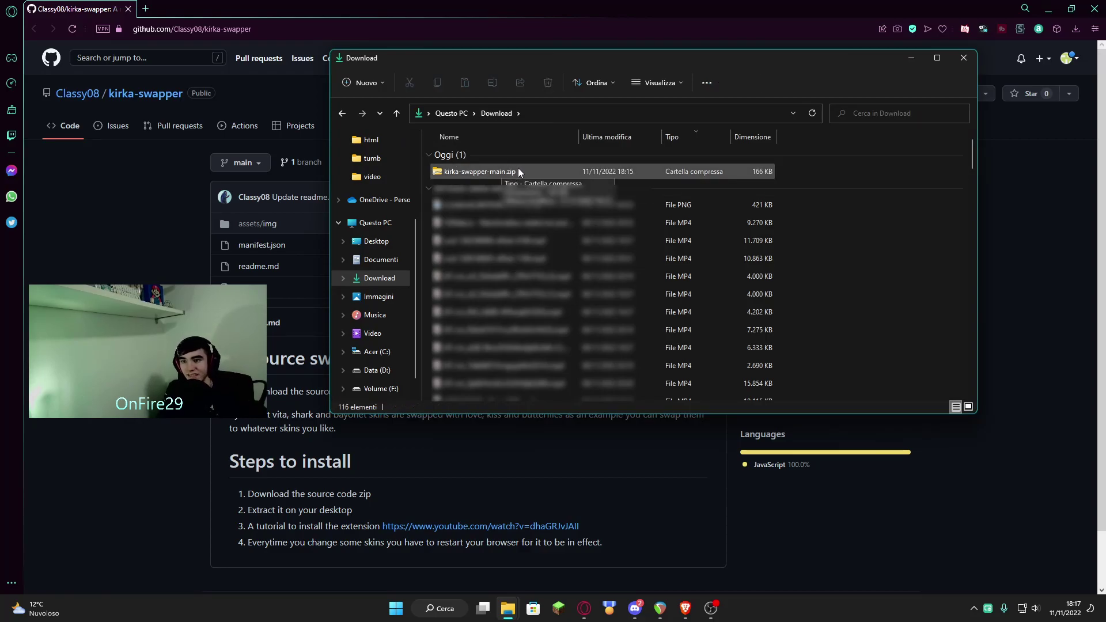
double_click(513, 171)
Drag the kirka-swapper-main folder out of the zip onto the Desktop.
click(1048, 10)
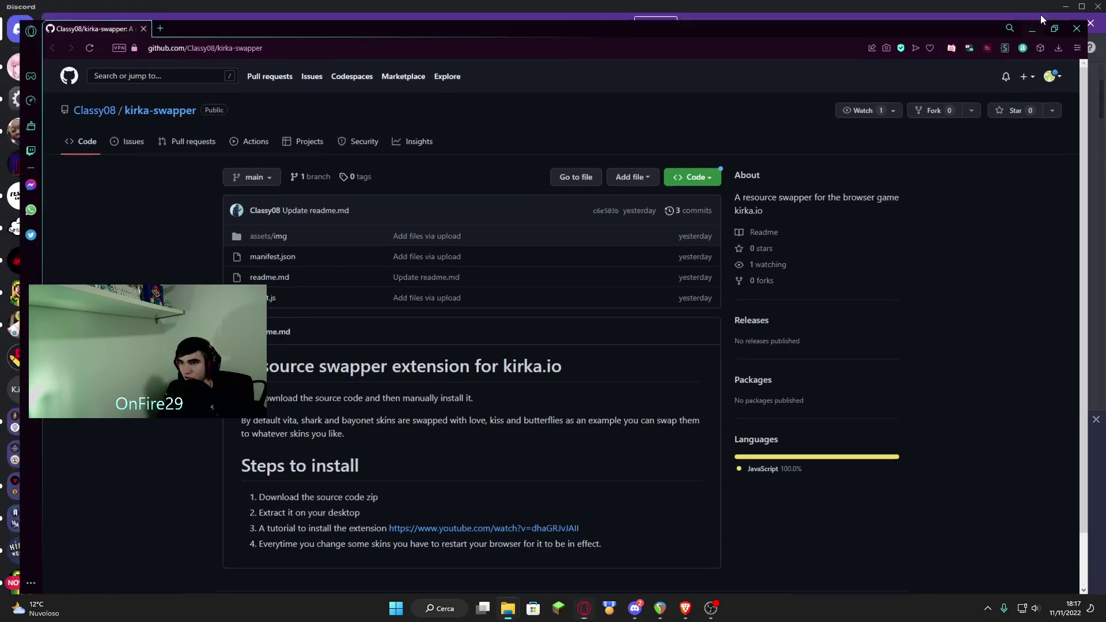
click(1065, 7)
drag(595, 158, 447, 195)
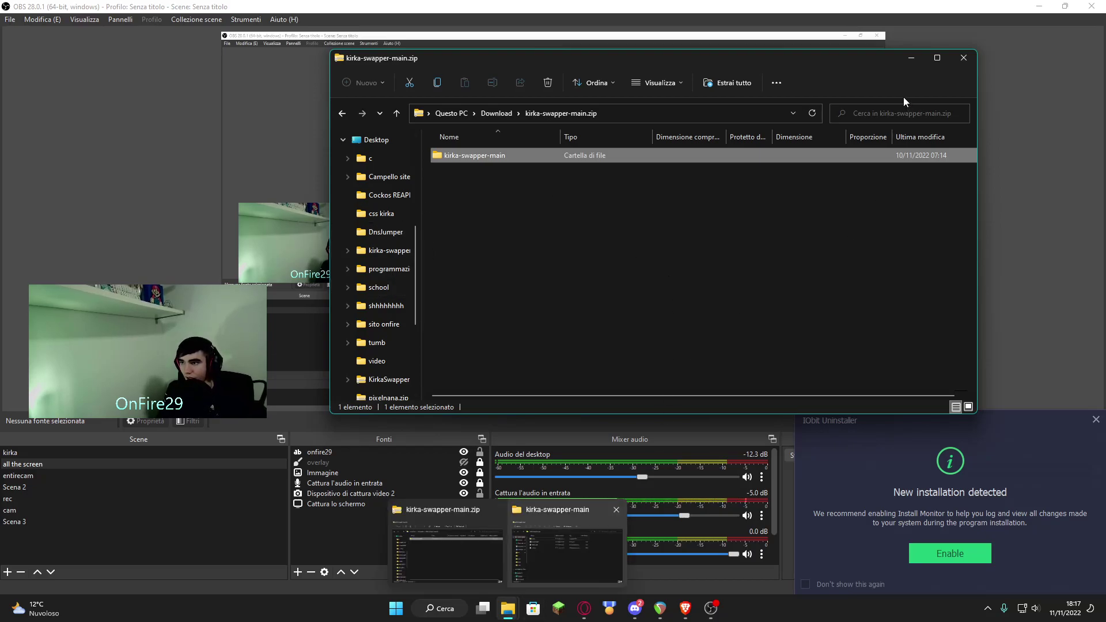
click(508, 609)
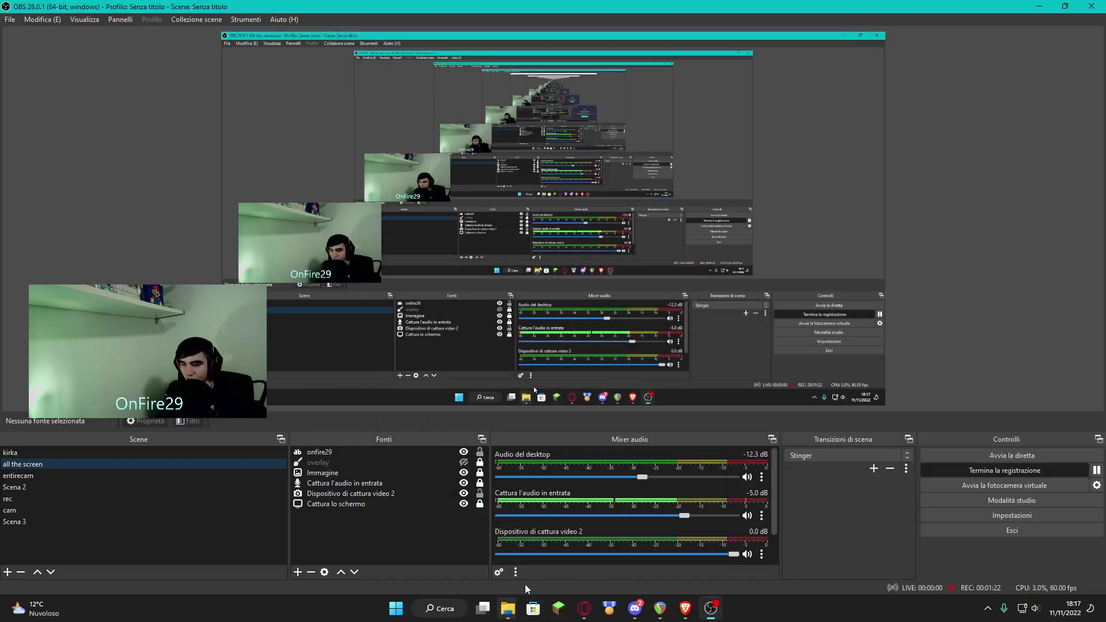
Maximize the kirka-swapper-main window and open its assets folder.
mouse_move(511, 601)
click(568, 550)
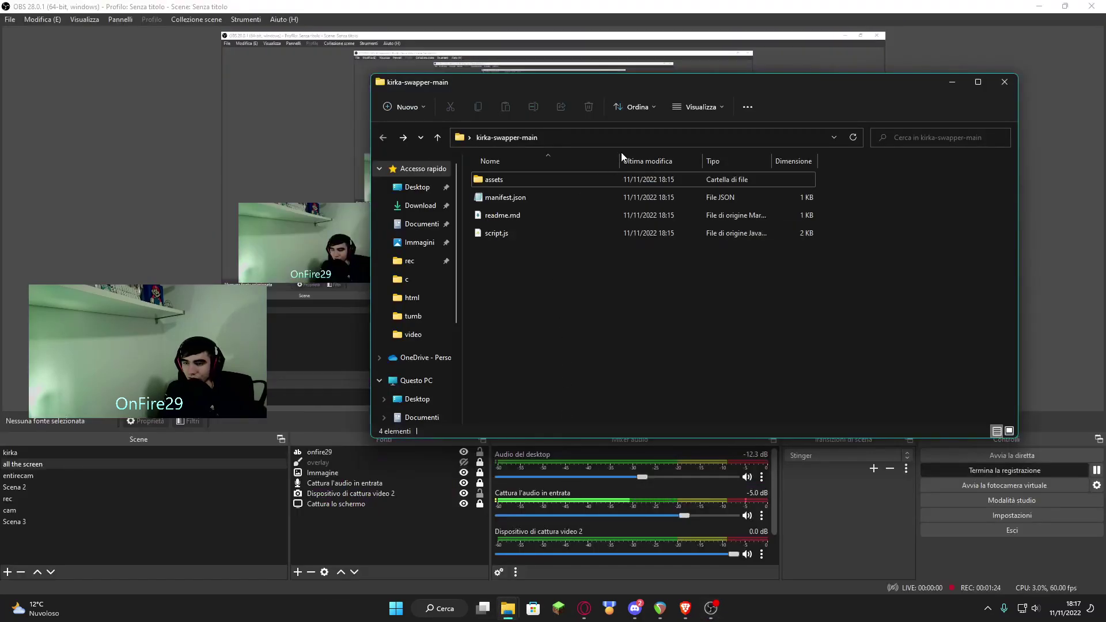
drag(627, 89, 707, 133)
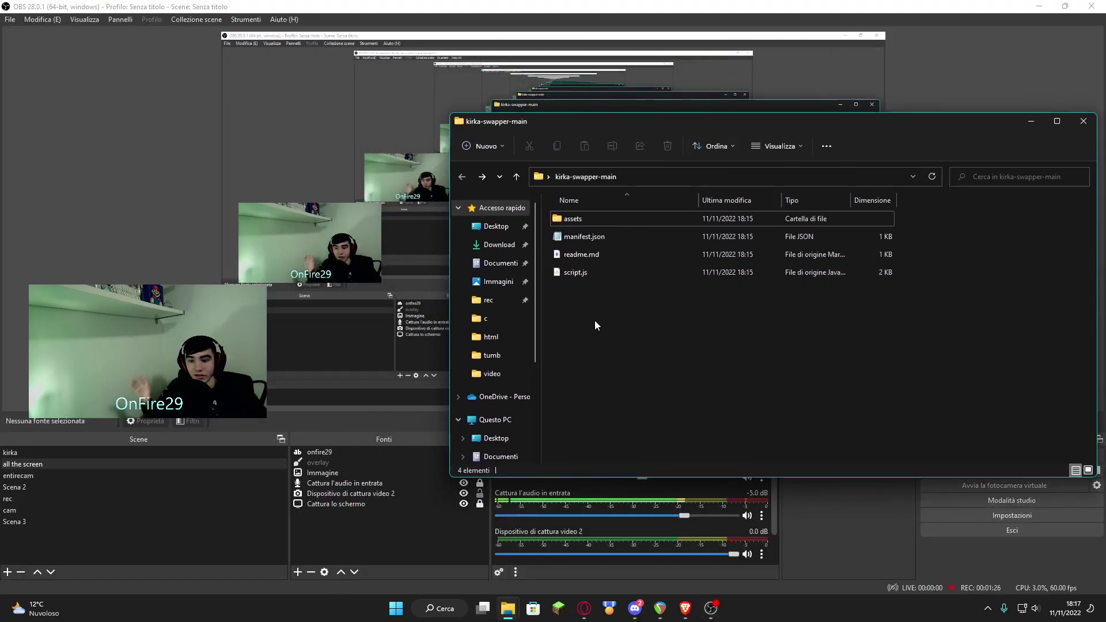
mouse_move(641, 217)
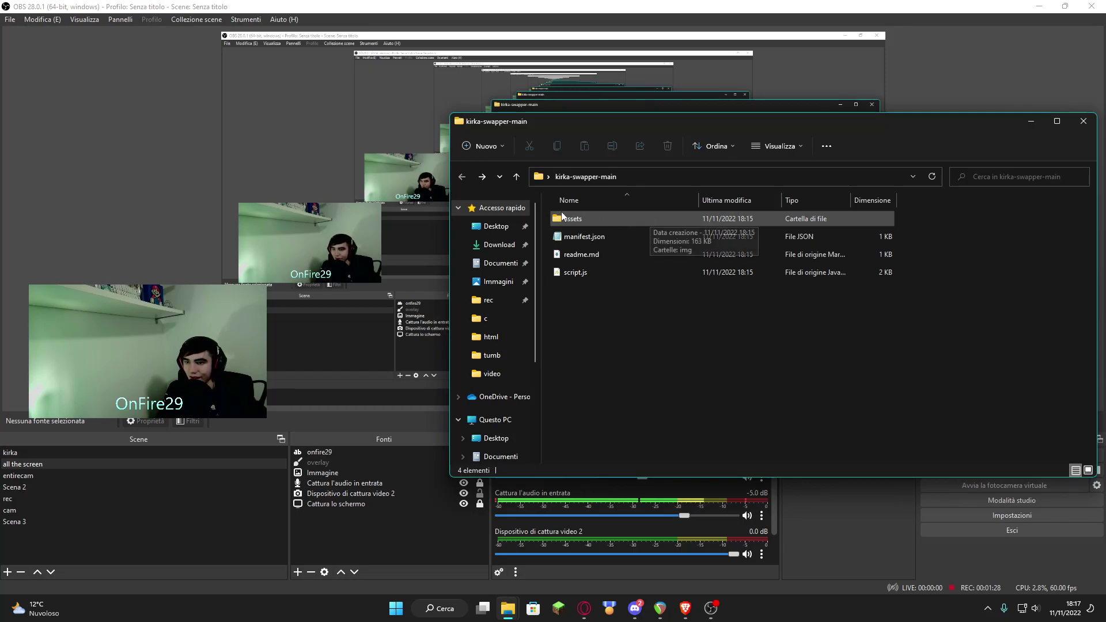
click(1057, 121)
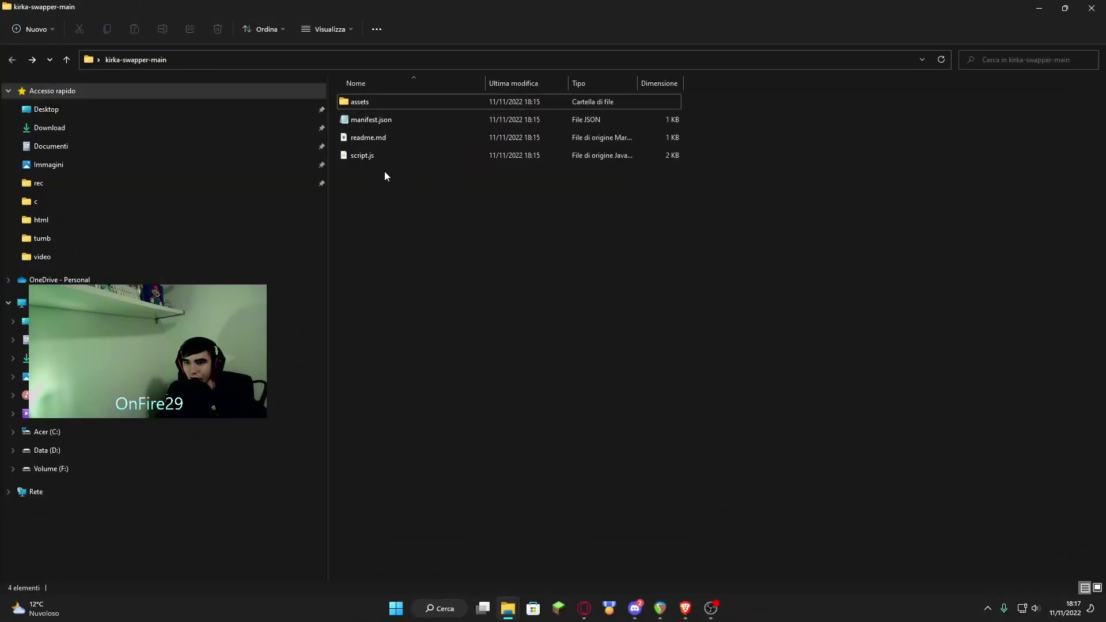
double_click(383, 102)
Switch to Discord and scroll to the KirkaSwapper download link.
drag(474, 158, 386, 186)
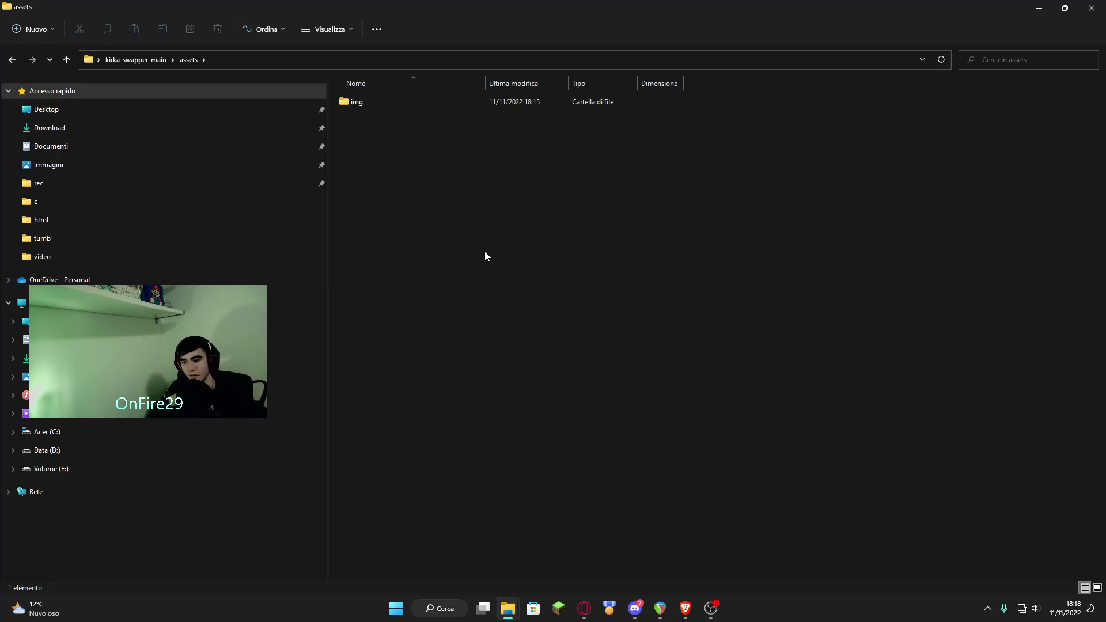
click(637, 609)
scroll(547, 271, down, 10)
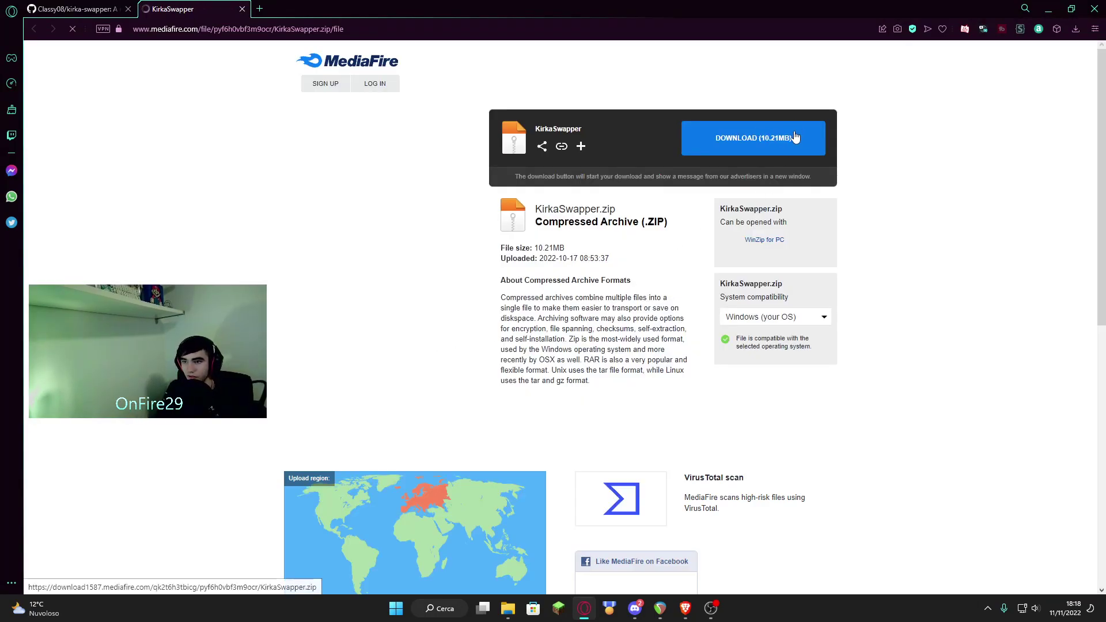
Download KirkaSwapper.zip from MediaFire and open it from Brave's download popup.
click(773, 146)
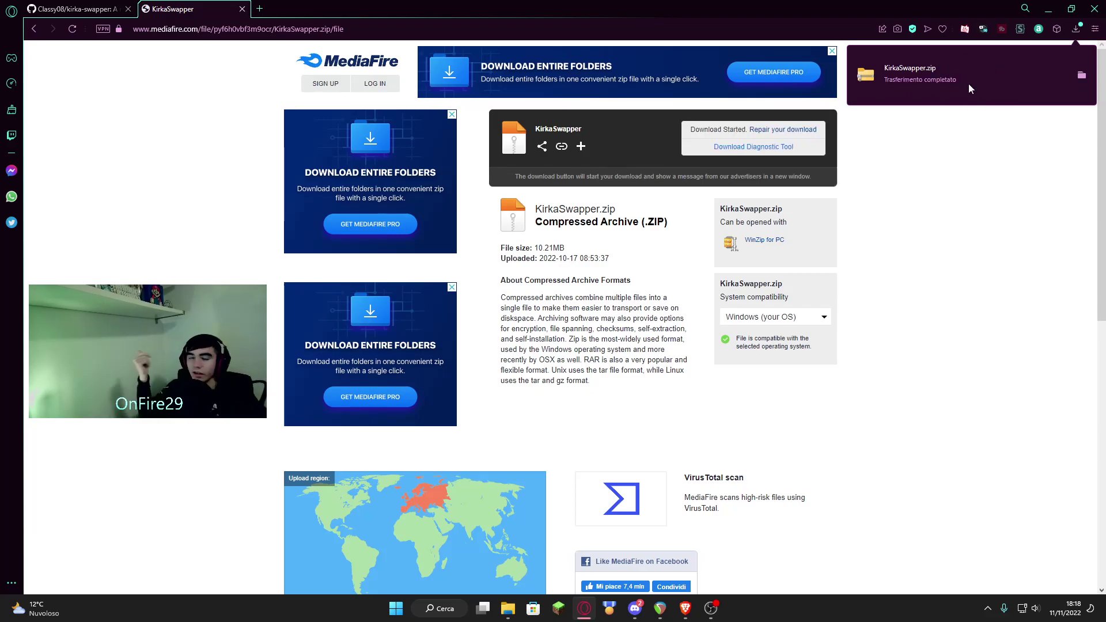
click(976, 82)
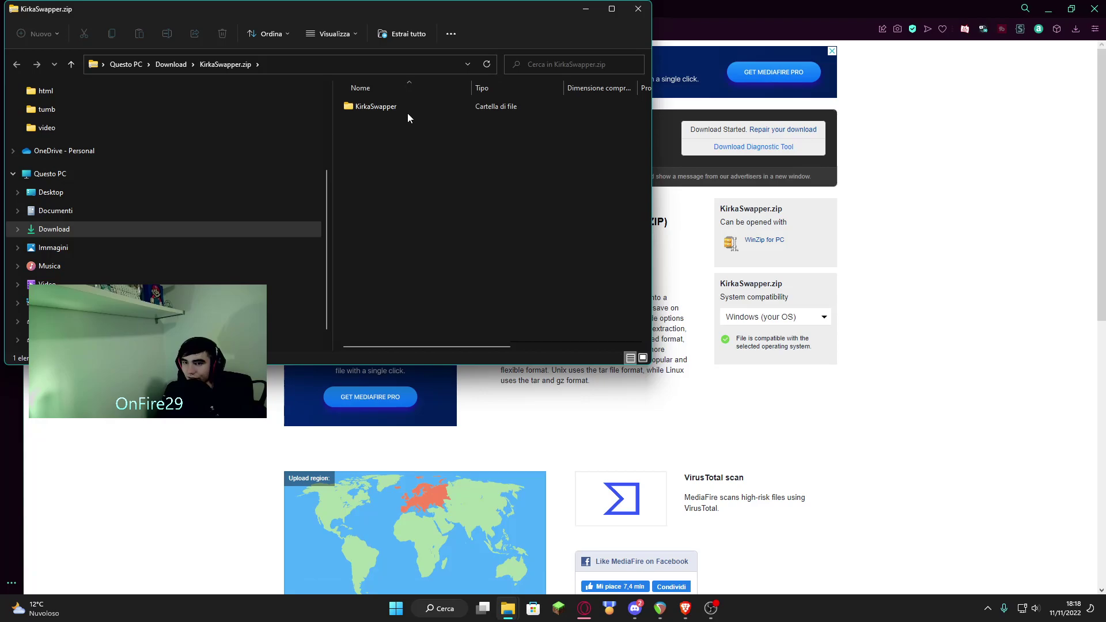
Copy glb, img and media from KirkaSwapper\assets into kirka-swapper-main\assets, replacing existing files.
double_click(391, 107)
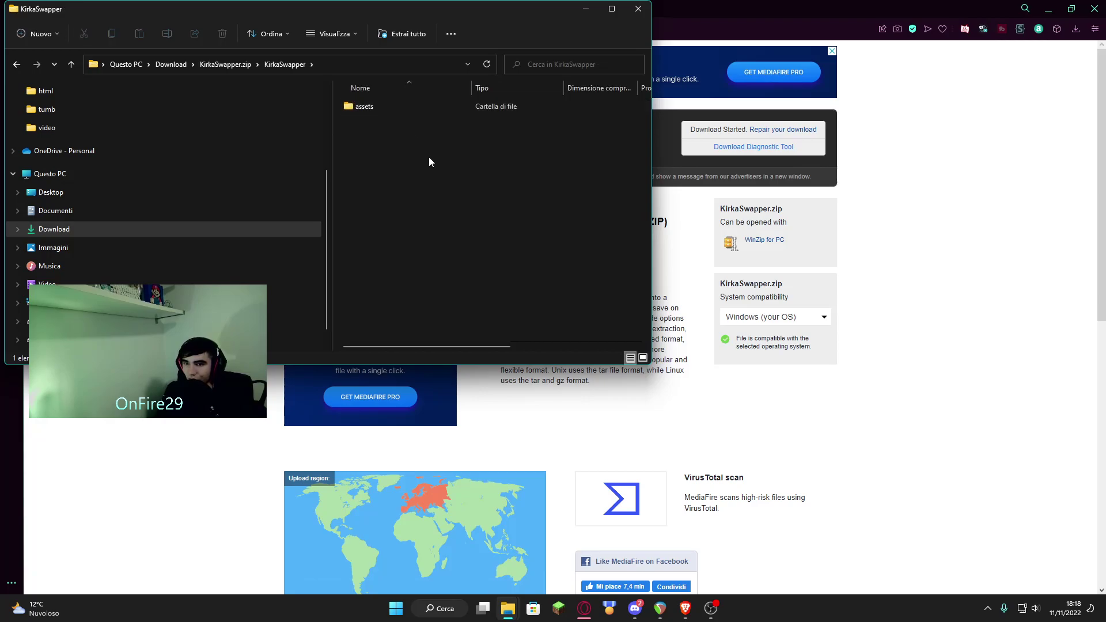
double_click(393, 107)
drag(415, 177, 399, 155)
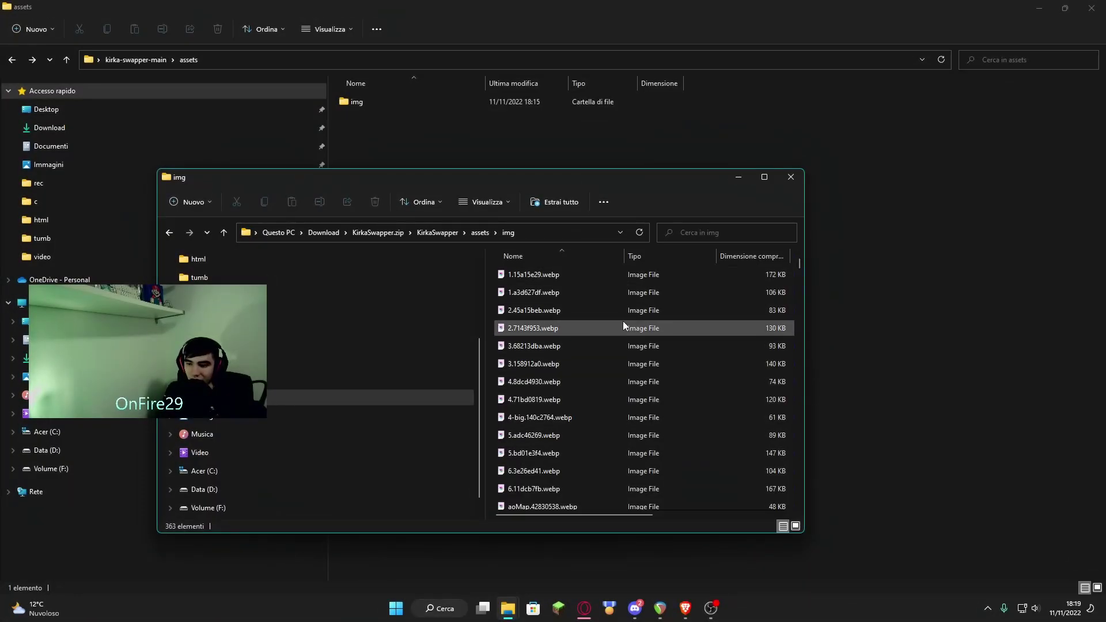
key(alt+Left)
drag(552, 343, 524, 298)
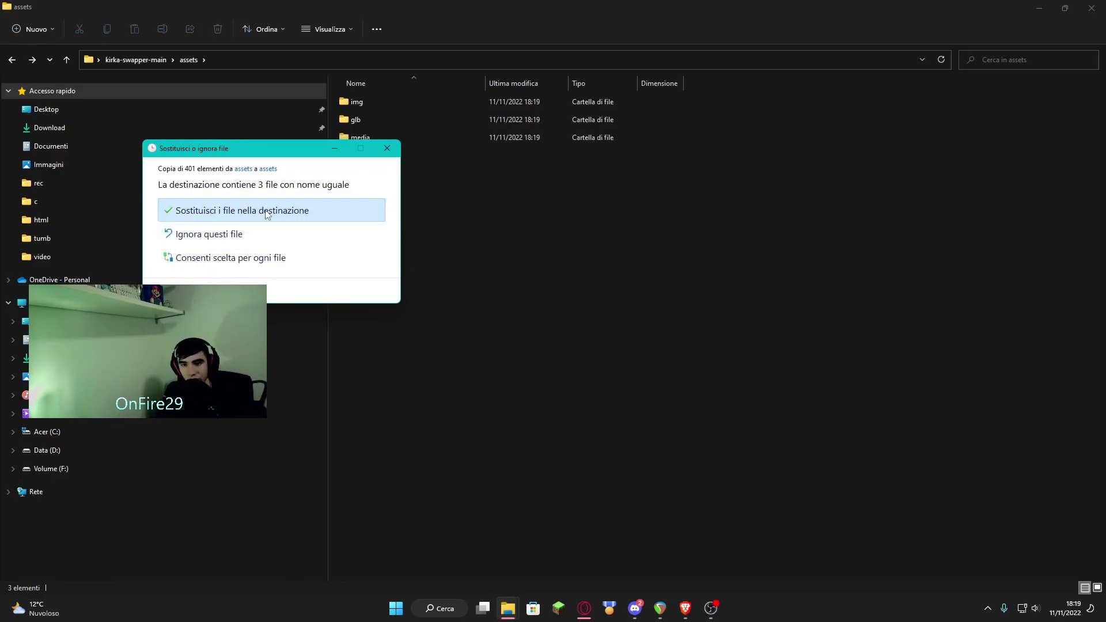
click(268, 213)
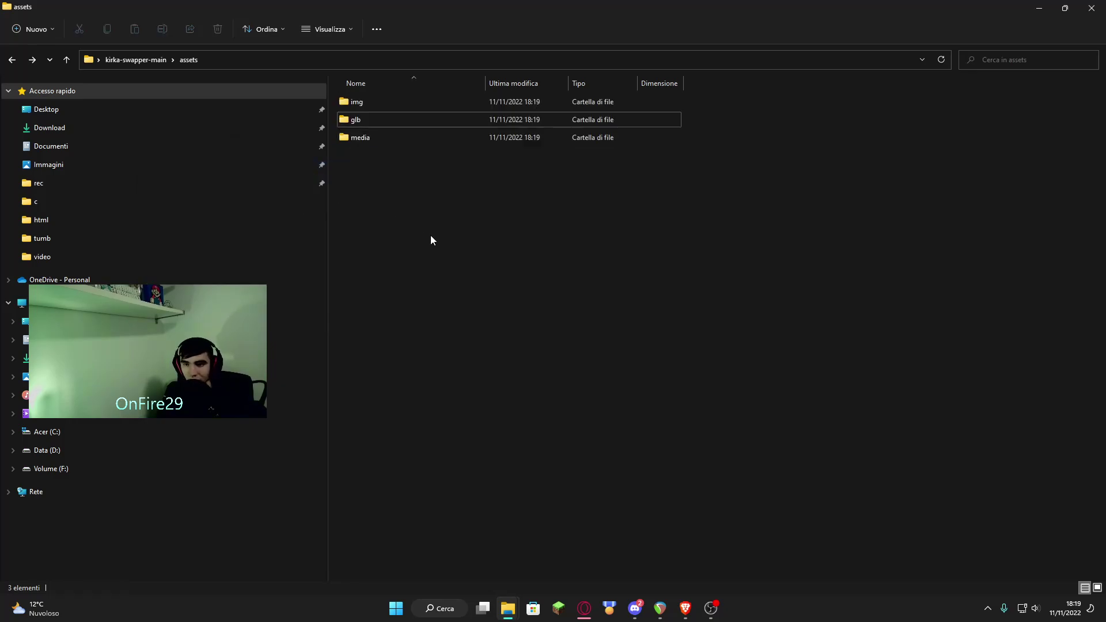
Open the media folder and play the kill2 sound to check it.
double_click(390, 144)
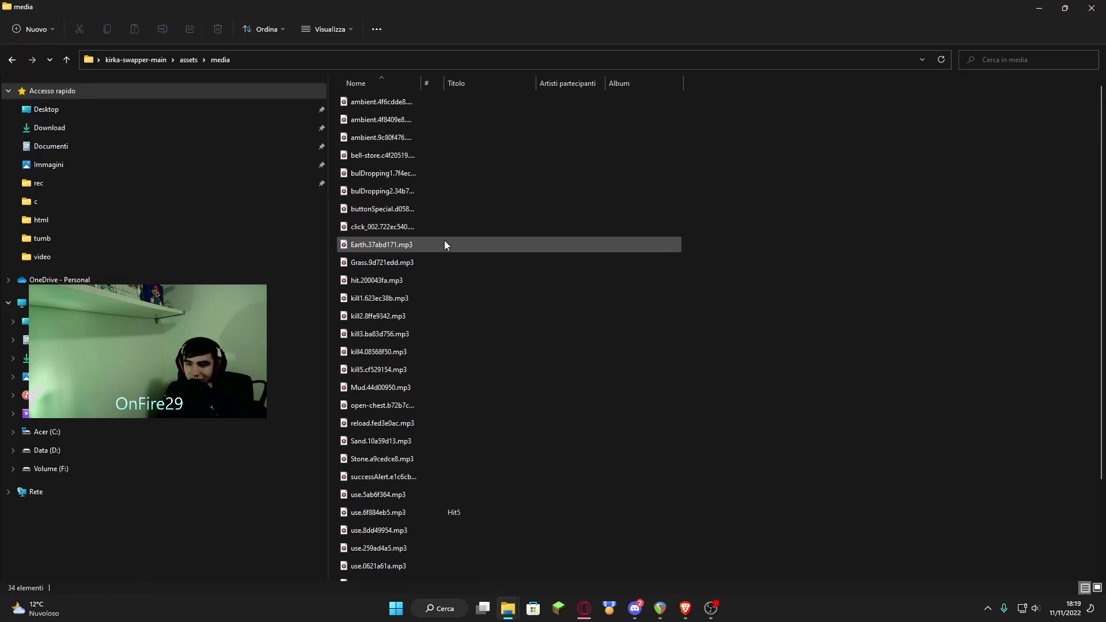
scroll(370, 207, down, 3)
double_click(374, 193)
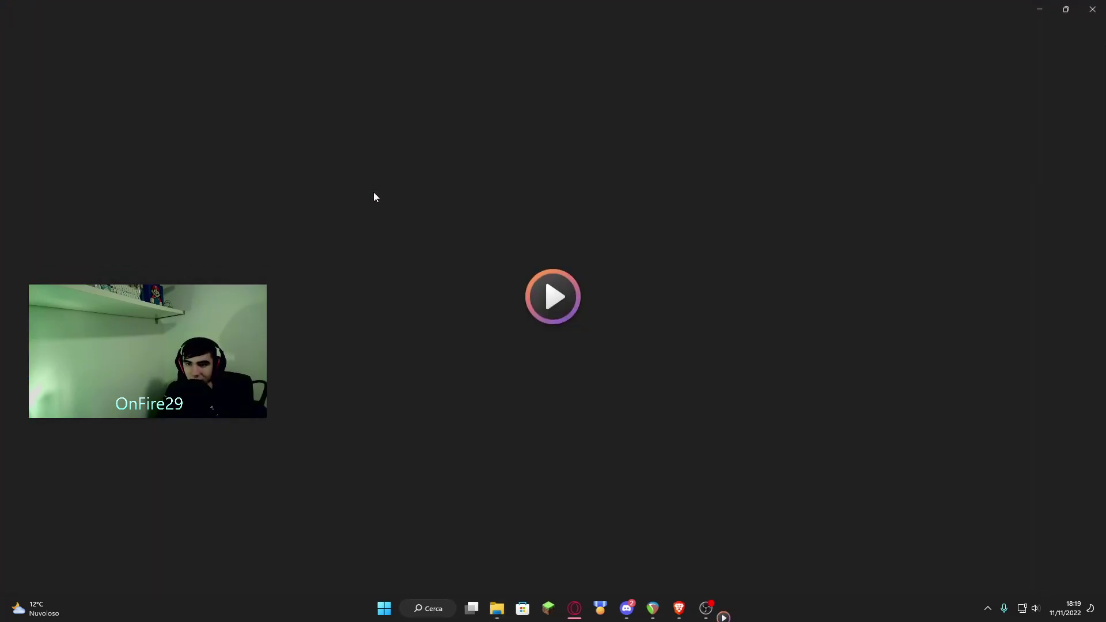
key(alt+F4)
Check the glb folder, then return to the kirka.io lobby in Brave.
key(alt+Left)
click(410, 167)
double_click(369, 102)
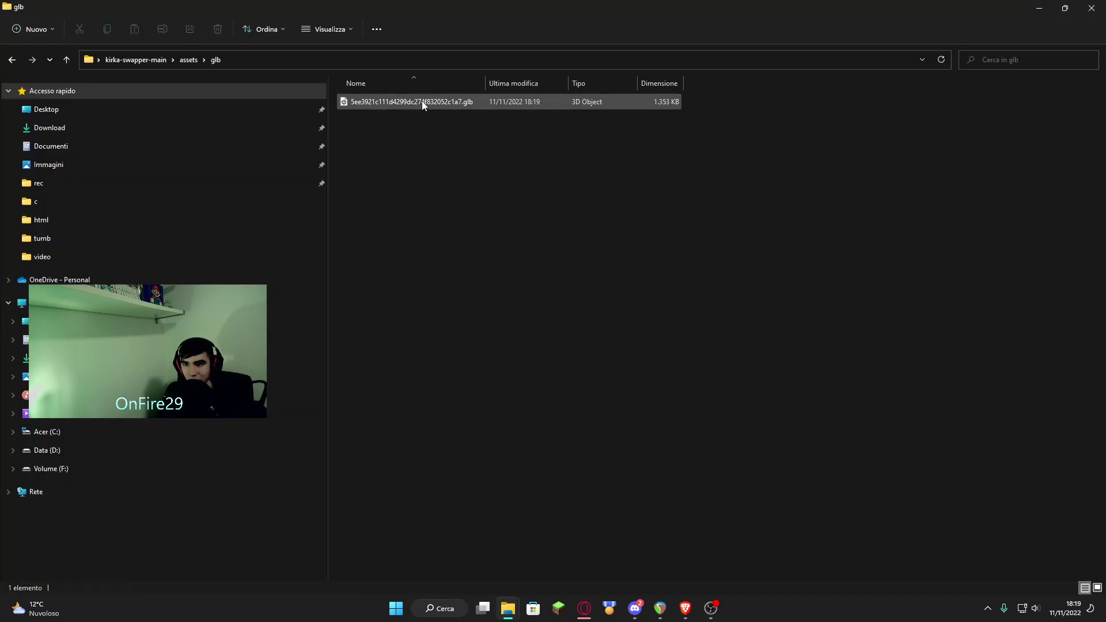
key(alt+Tab)
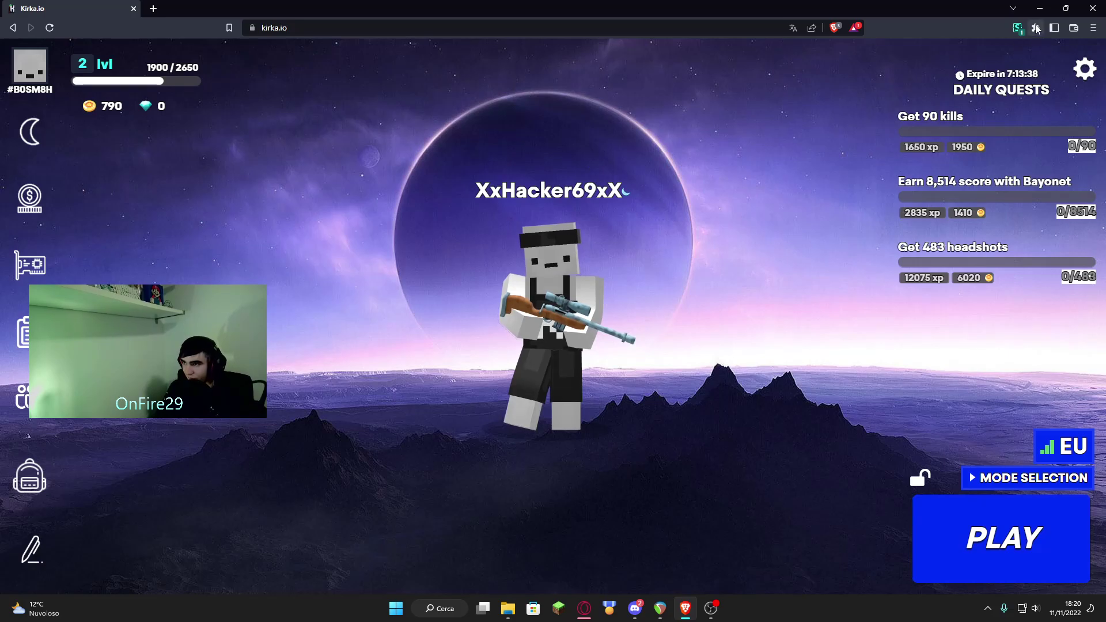
click(1094, 27)
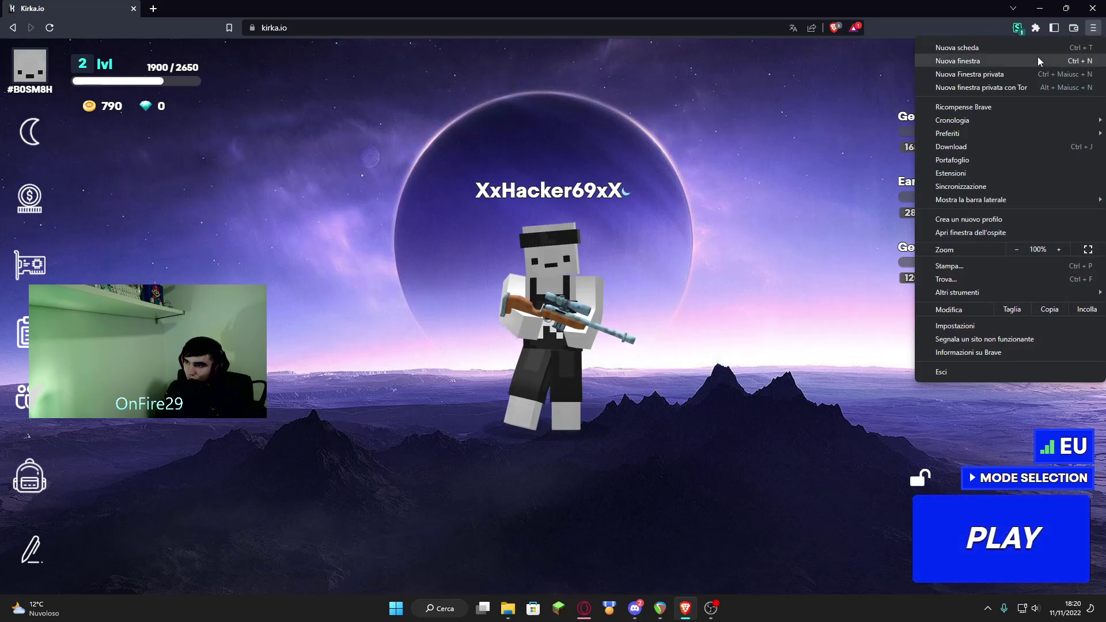
Open Brave's Estensioni page and confirm Modalità sviluppatore is switched on.
click(961, 171)
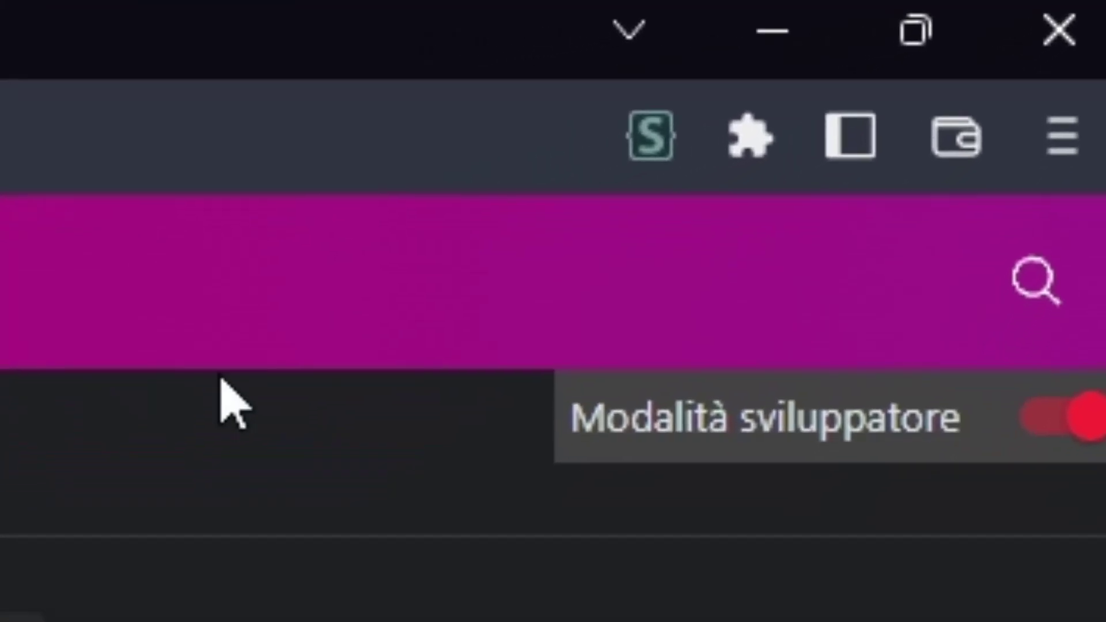
drag(1004, 79, 1023, 77)
drag(922, 193, 1075, 199)
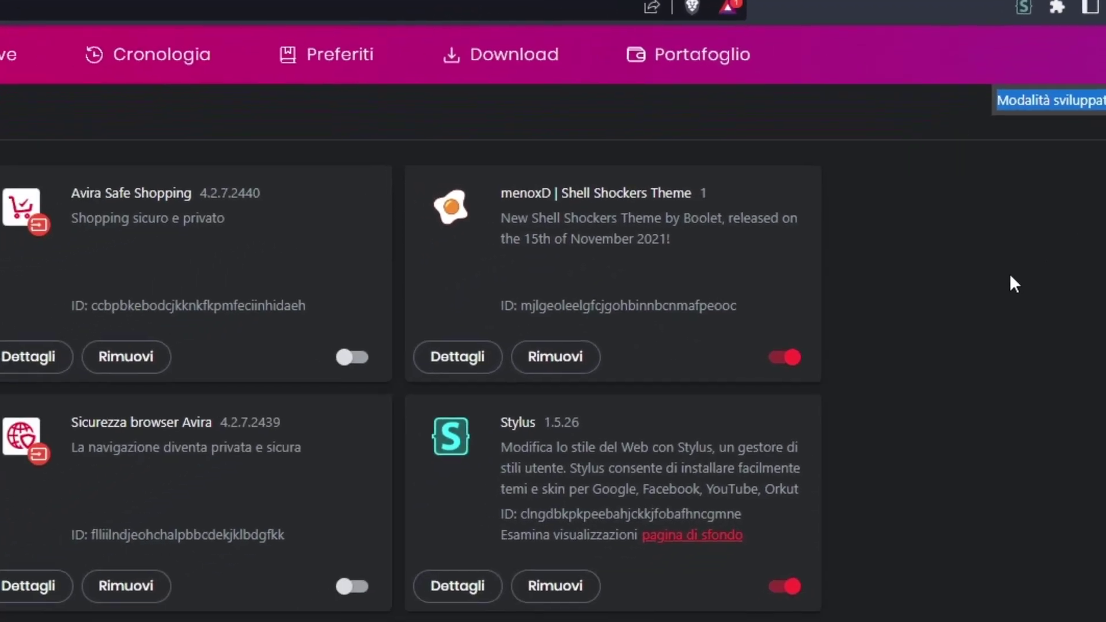
click(1013, 280)
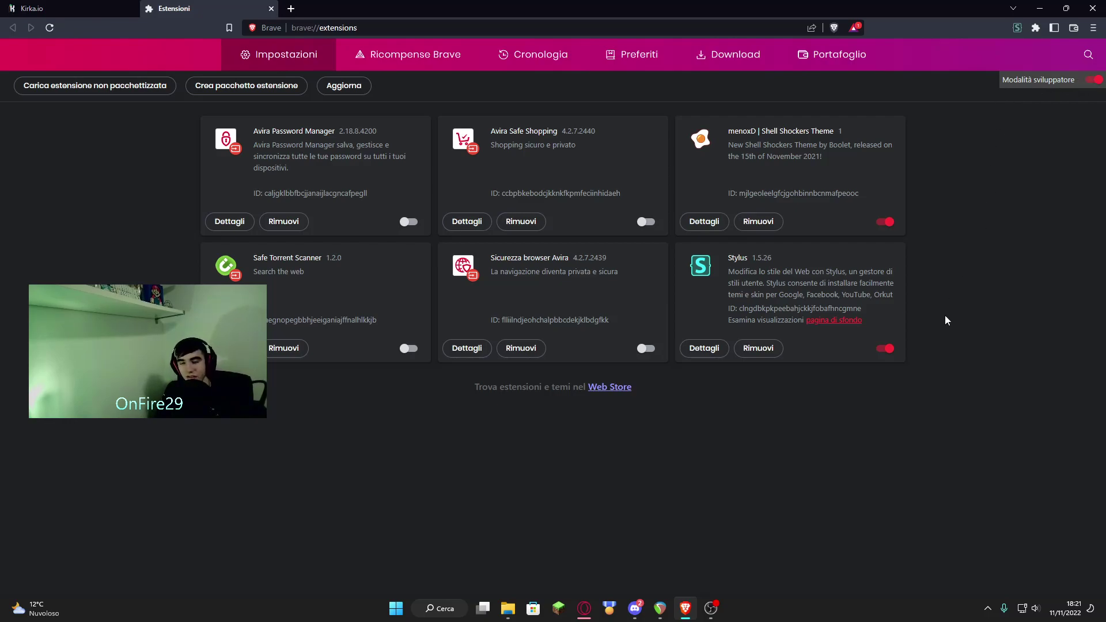
Drag the kirka-swapper-main folder from the Desktop onto the extensions page to load it unpacked.
mouse_move(508, 609)
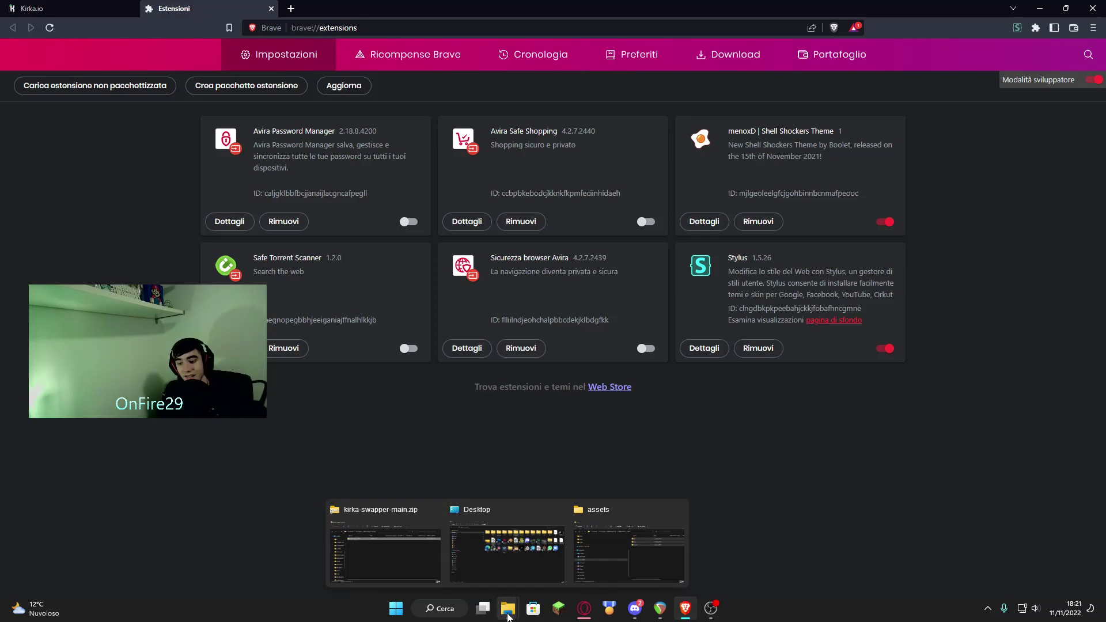
click(490, 475)
drag(364, 381, 792, 392)
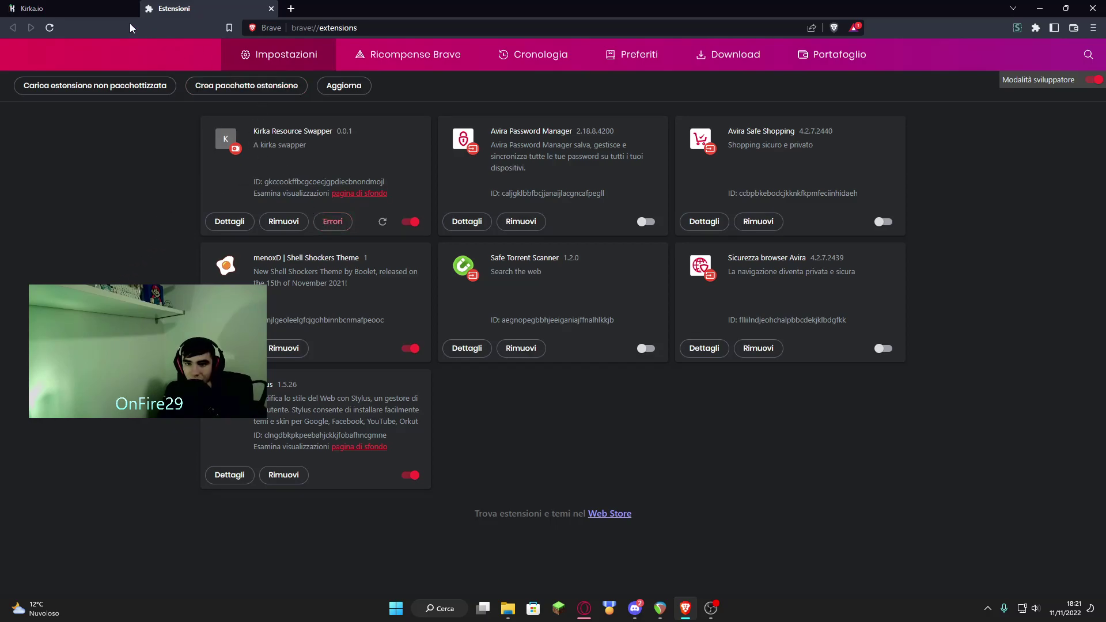
click(64, 9)
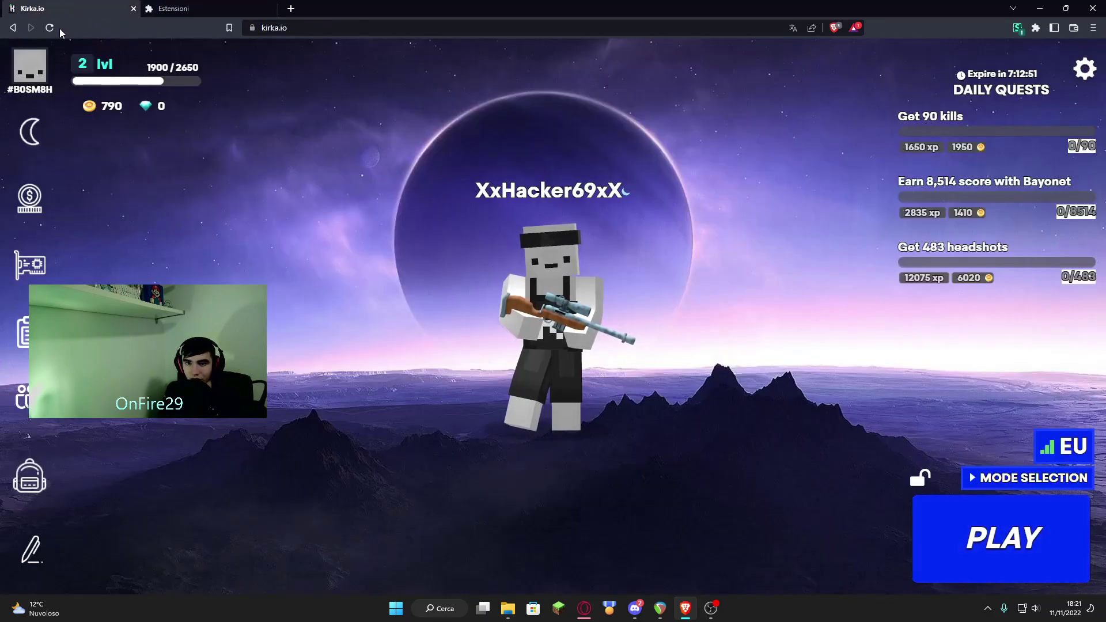
Reload Kirka.io, go full screen with F11, dismiss Free Coins, and search for a match.
click(50, 27)
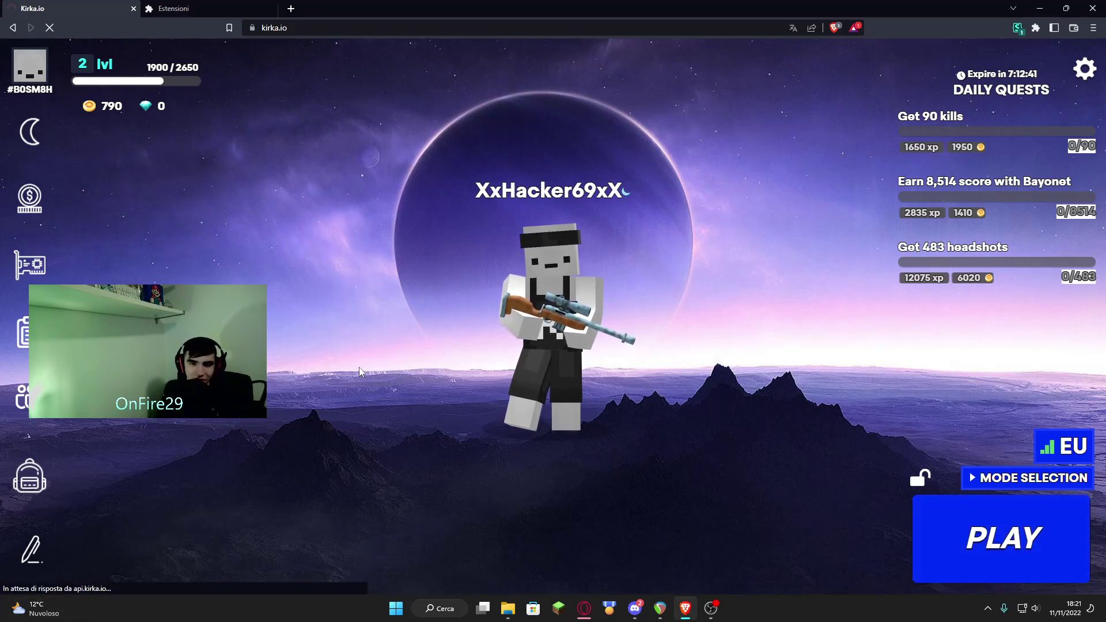
key(F11)
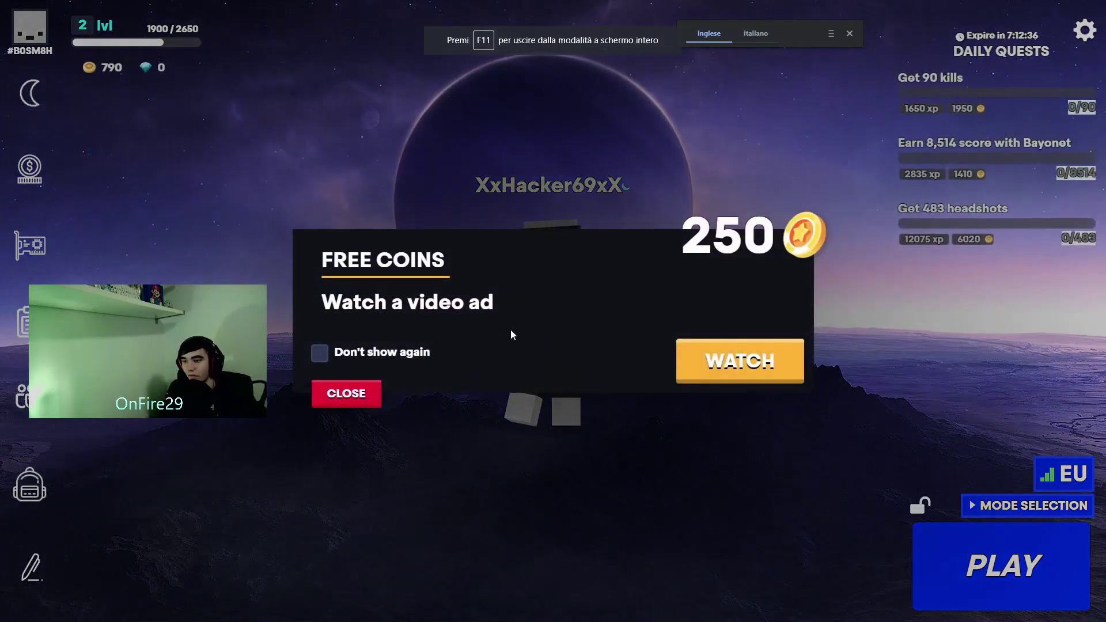
click(343, 394)
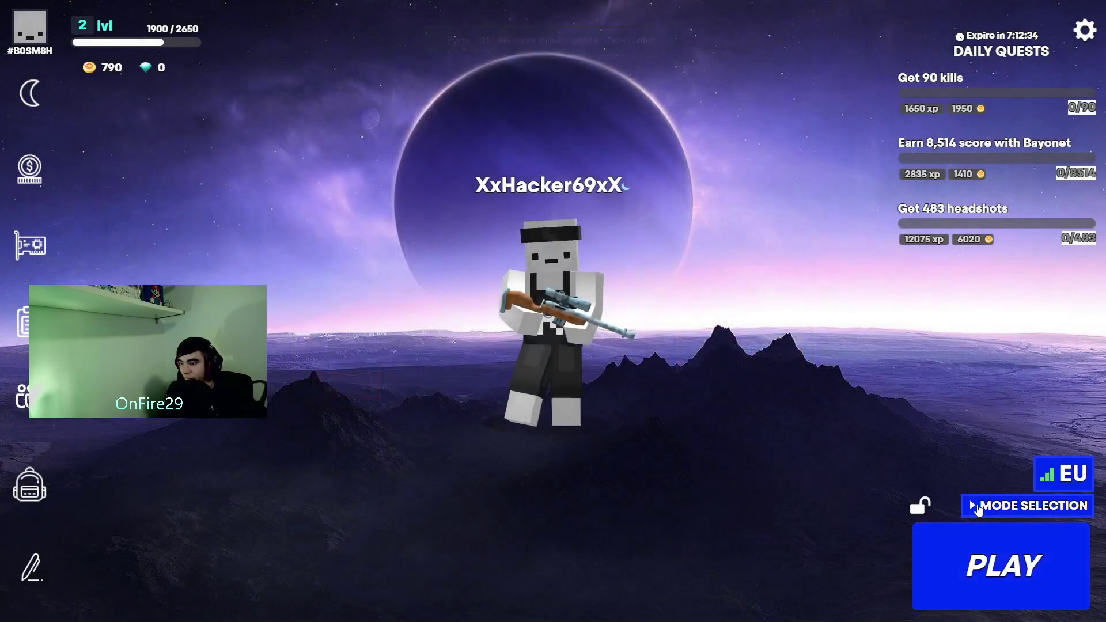
click(921, 508)
click(796, 296)
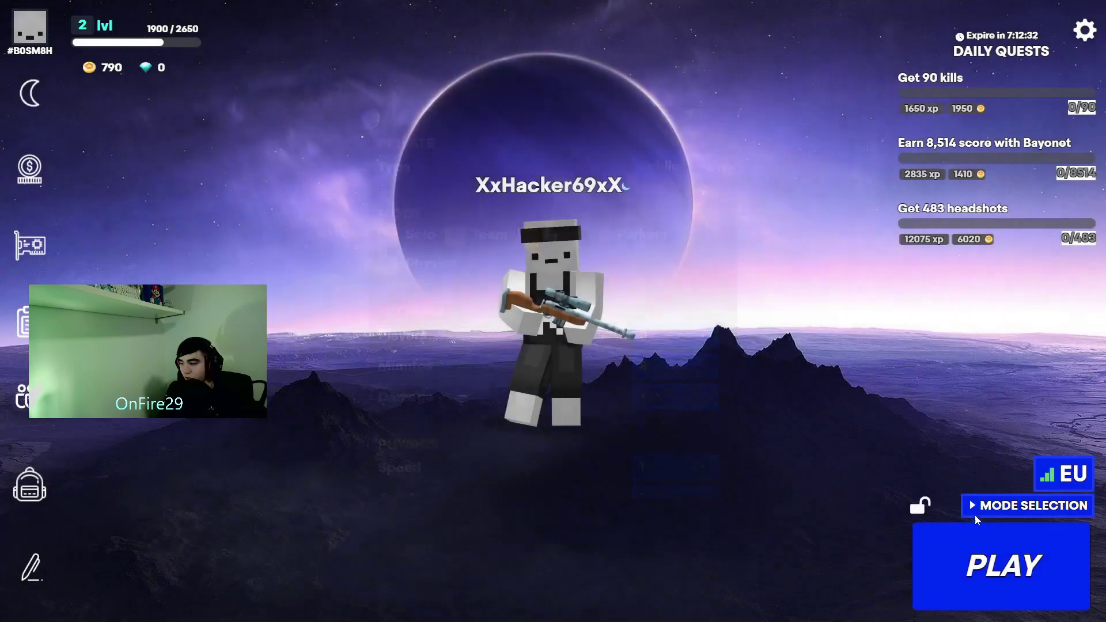
click(921, 506)
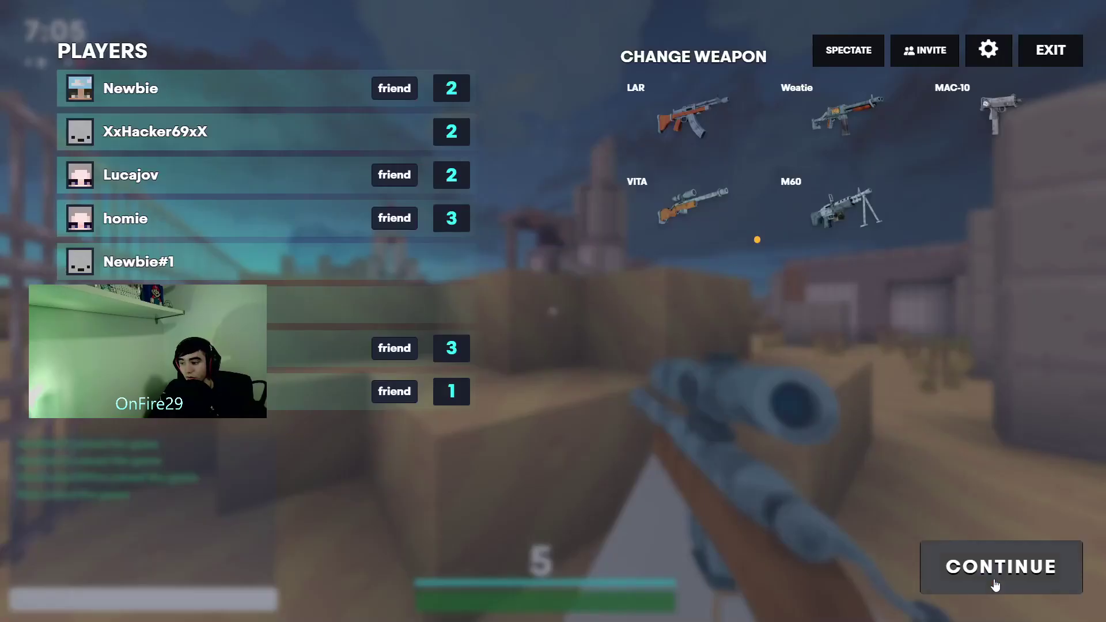
Enter the Rust match, snipe an opponent with the reskinned rifle, and reload.
click(993, 577)
key(2)
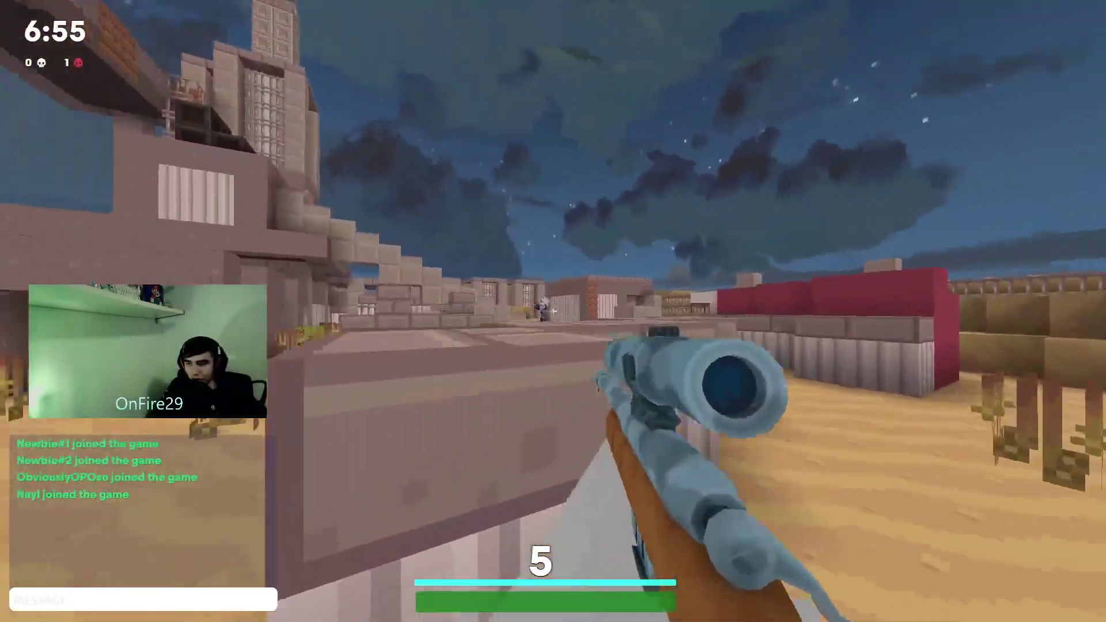
right_click(554, 311)
click(553, 311)
right_click(553, 312)
click(553, 312)
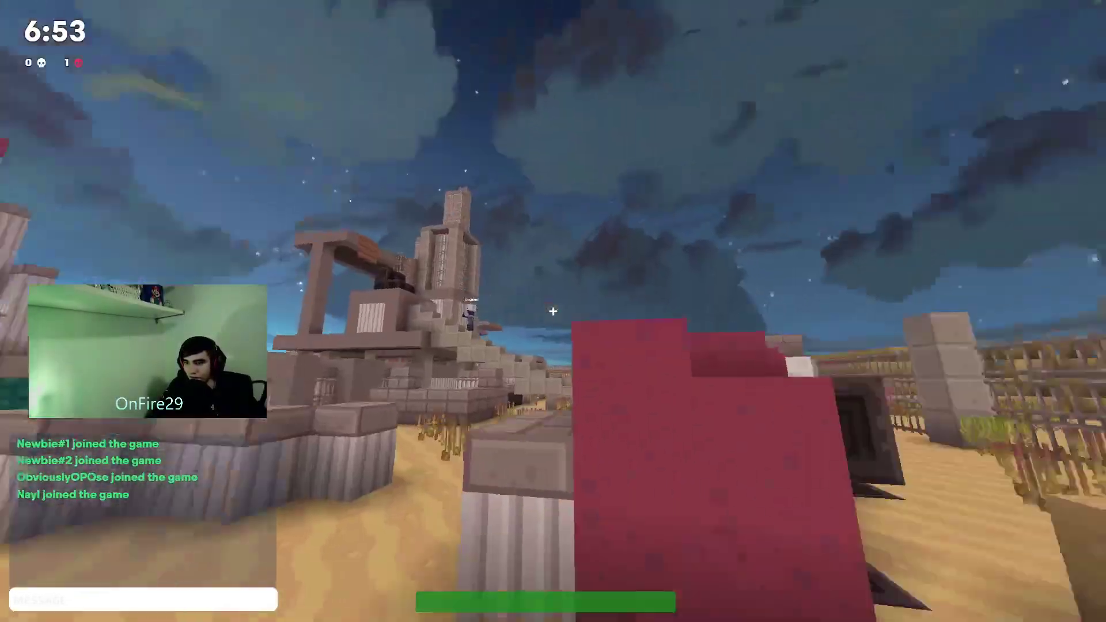
right_click(553, 311)
click(553, 311)
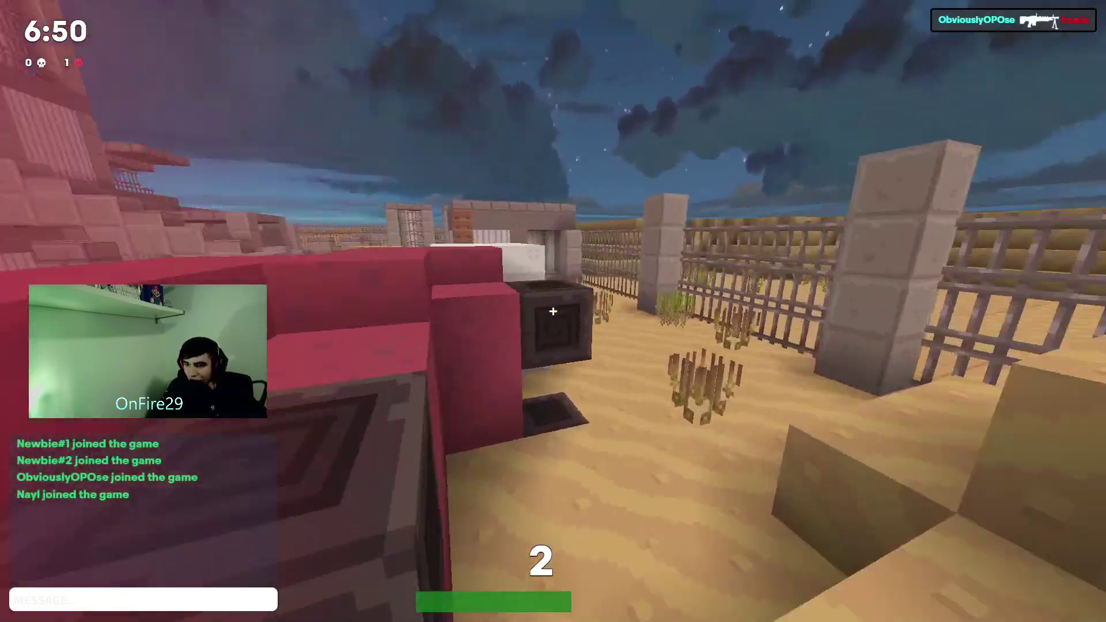
key(r)
Keep sniping to eliminate another enemy, then reload again.
right_click(553, 311)
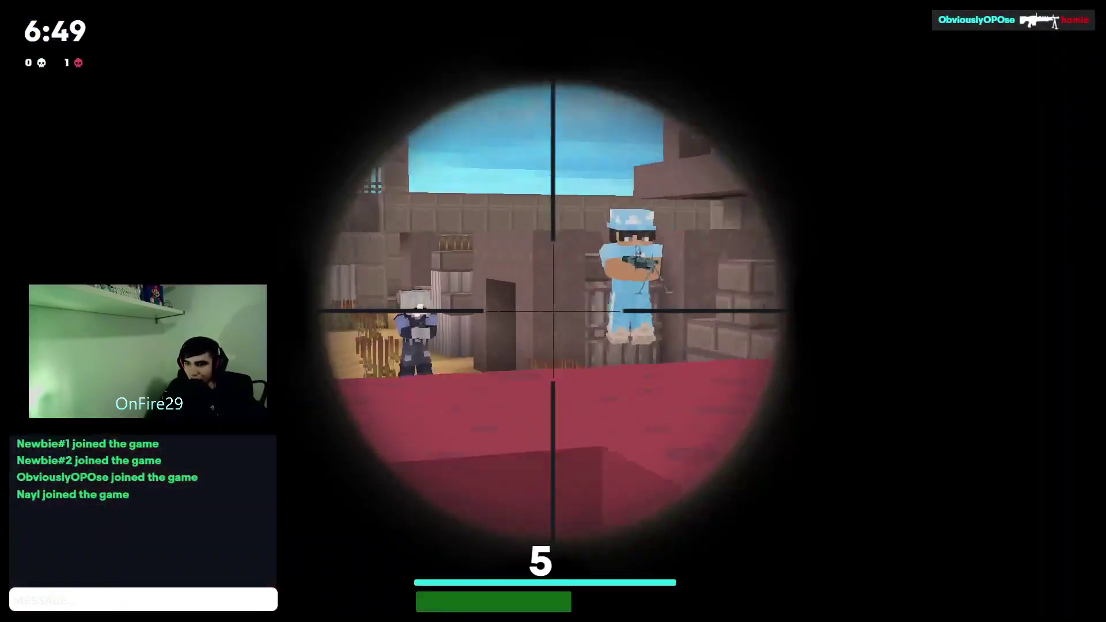
click(554, 311)
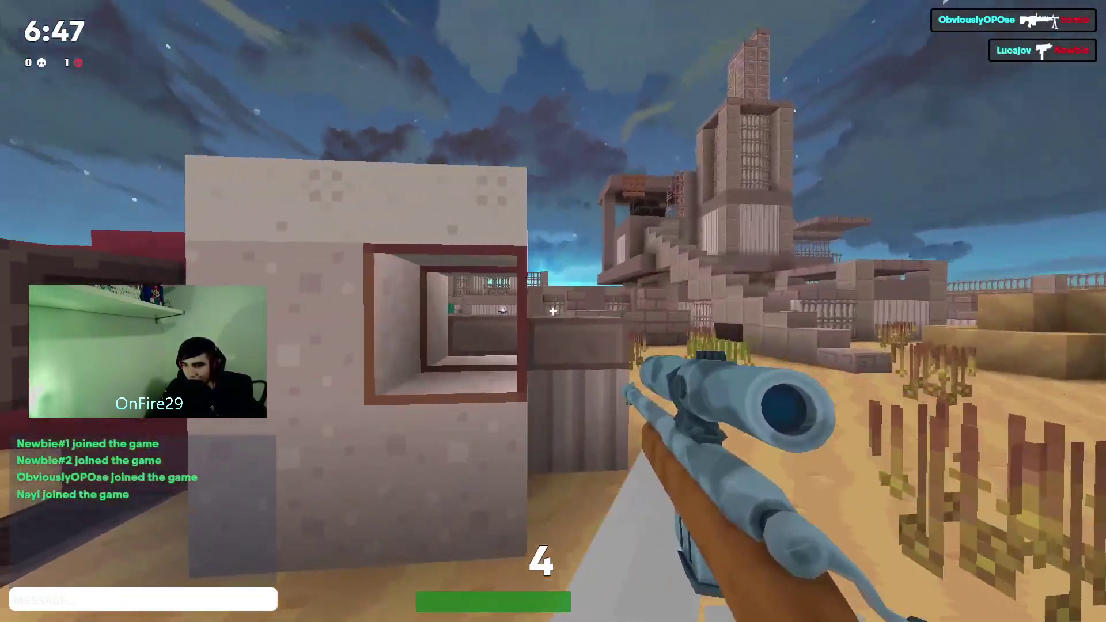
right_click(554, 311)
click(553, 311)
right_click(554, 312)
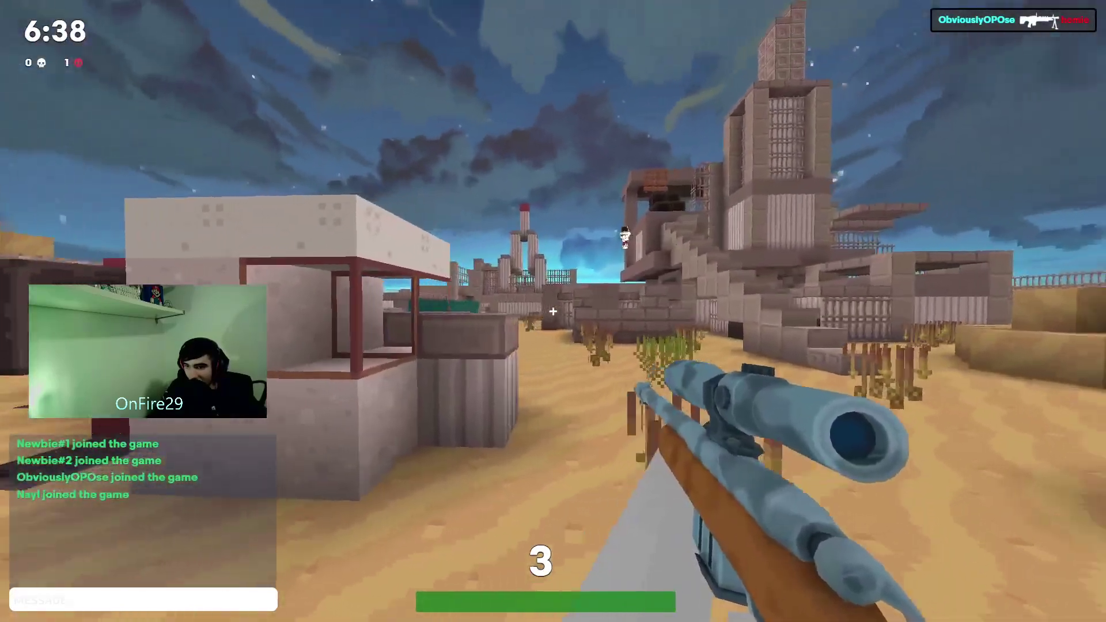
right_click(554, 312)
click(553, 312)
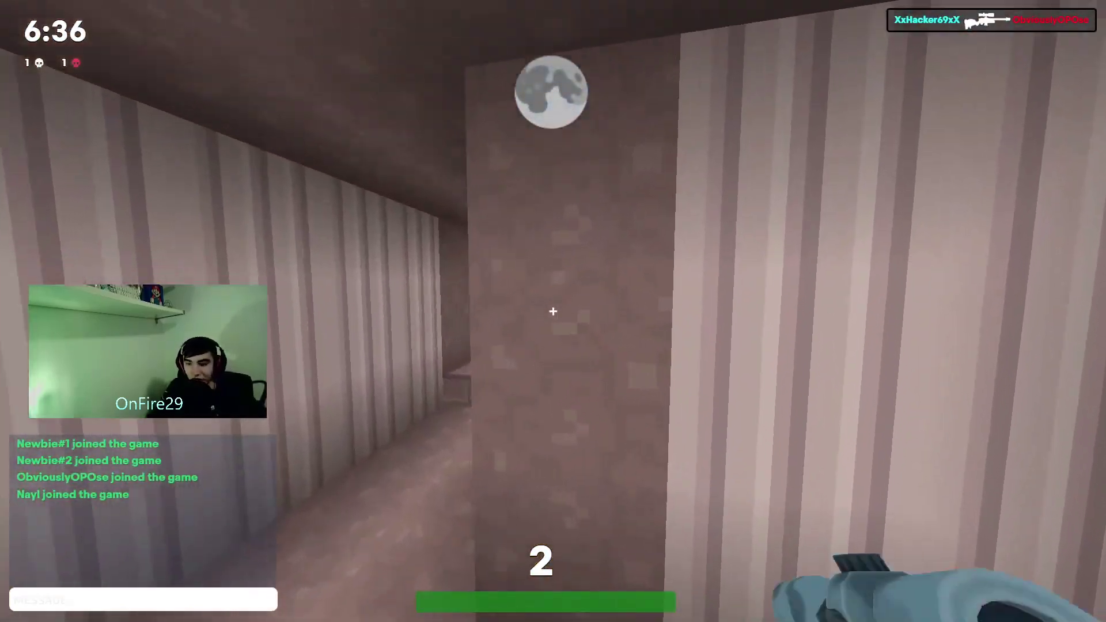
key(r)
Scope and fire at more opponents, then walk out onto the sand.
right_click(554, 311)
right_click(553, 311)
right_click(554, 312)
click(553, 312)
right_click(553, 311)
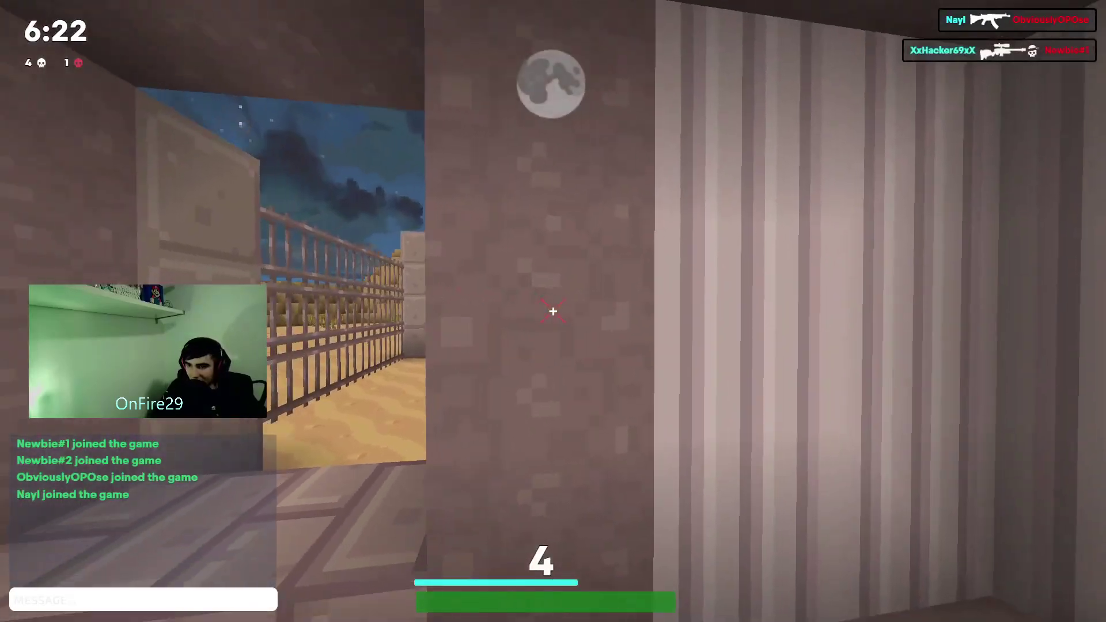
key(w)
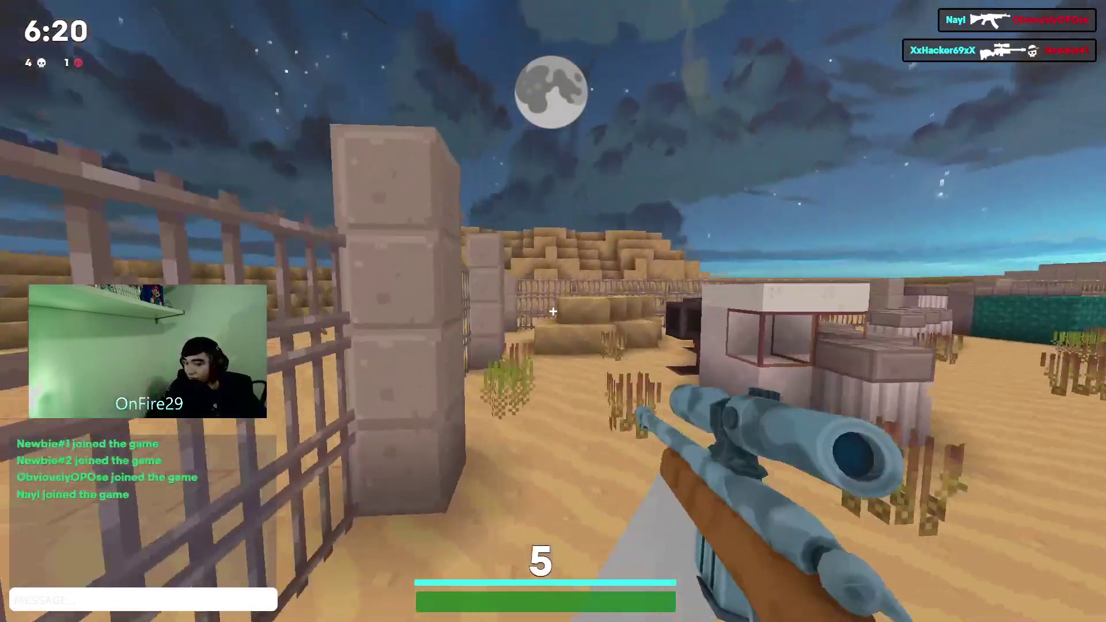
Switch to the knife, walk into the sand-wall corner, and open the in-game menu.
key(3)
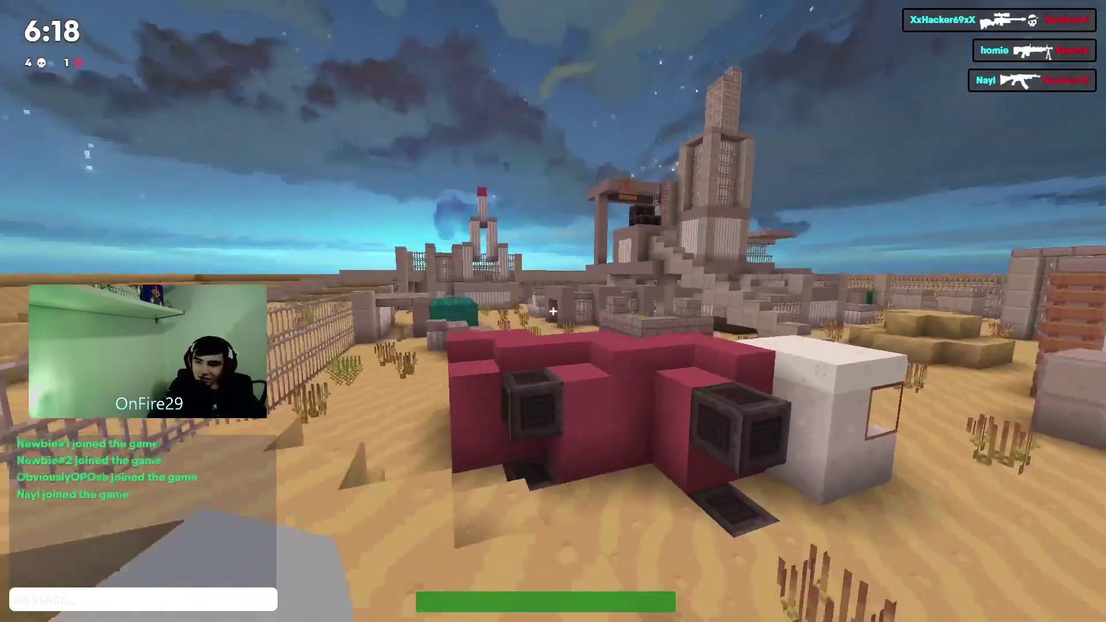
key(1)
key(3)
key(w)
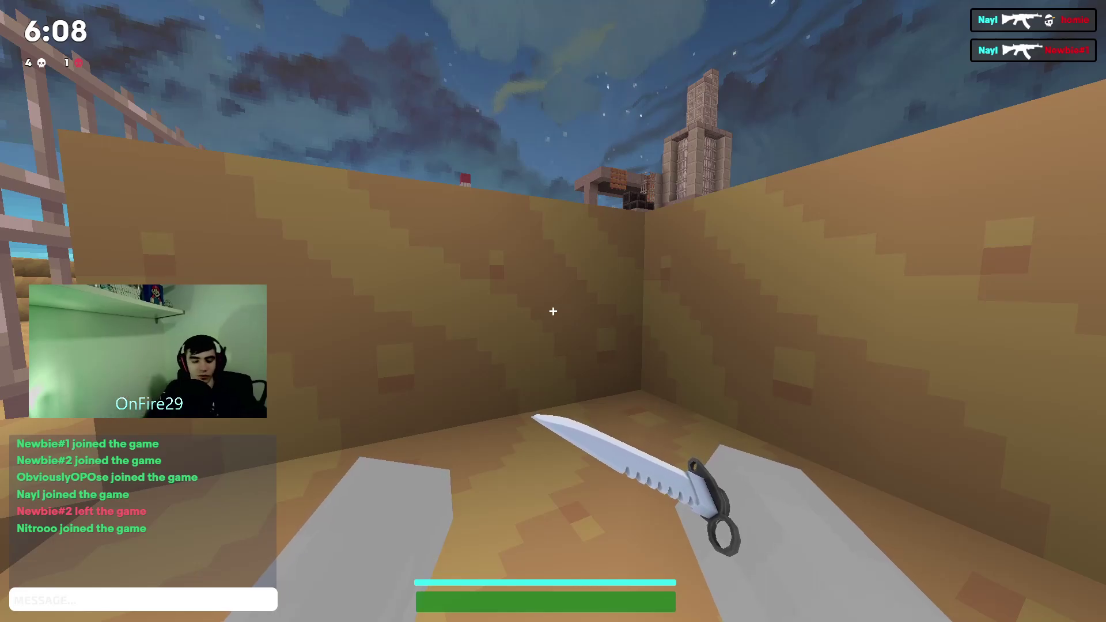
key(Escape)
Quit the Kirka.io Rust match to the lobby and bring up File Explorer.
click(1048, 57)
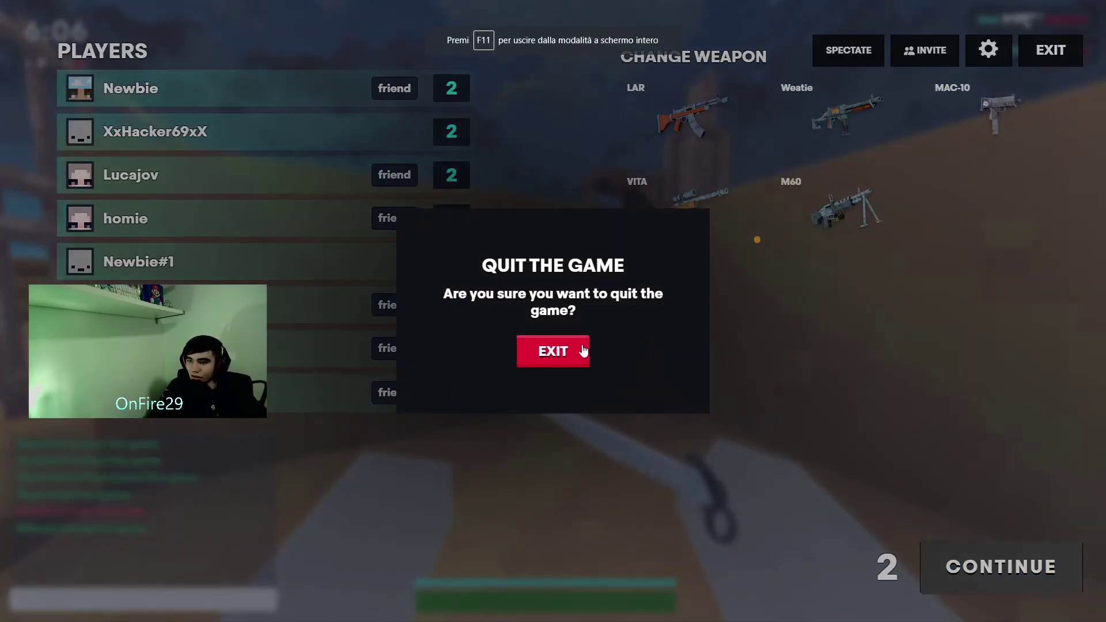
click(567, 352)
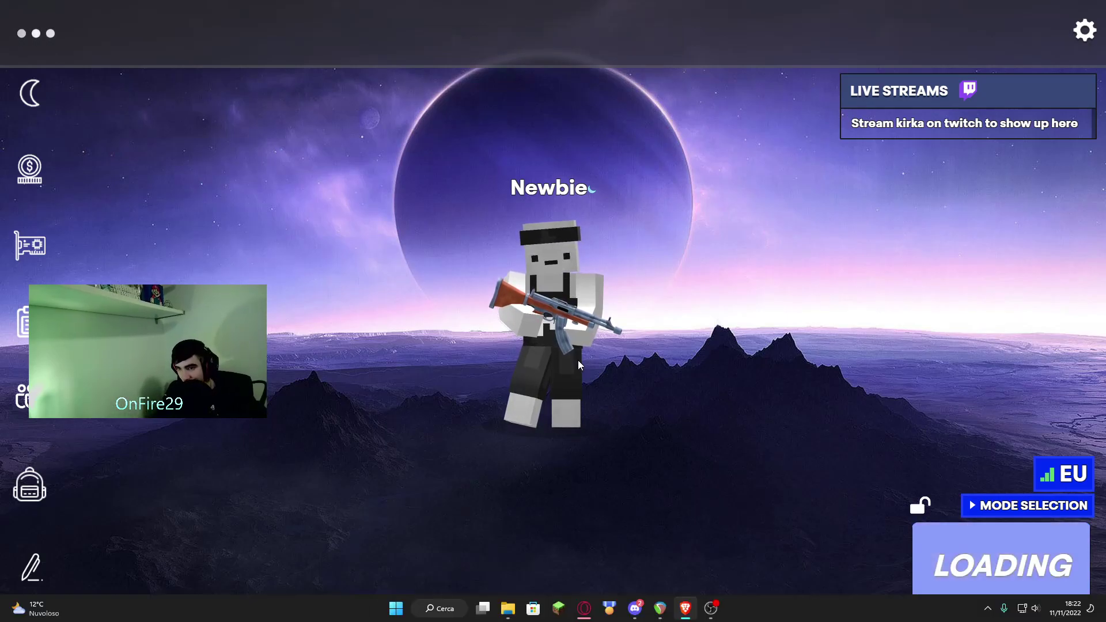
key(super+e)
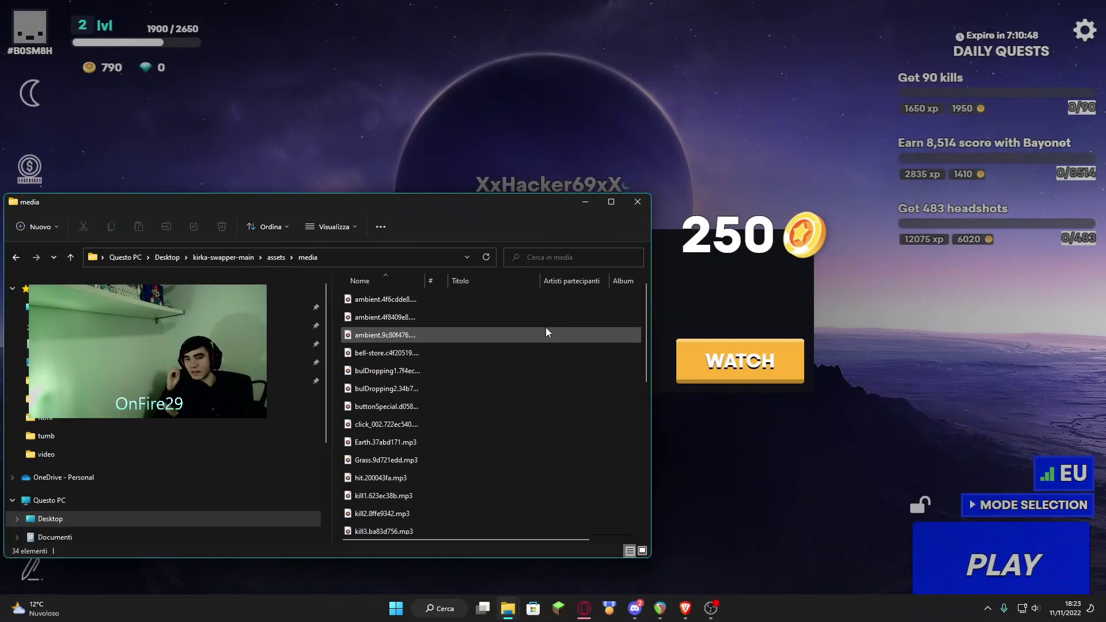